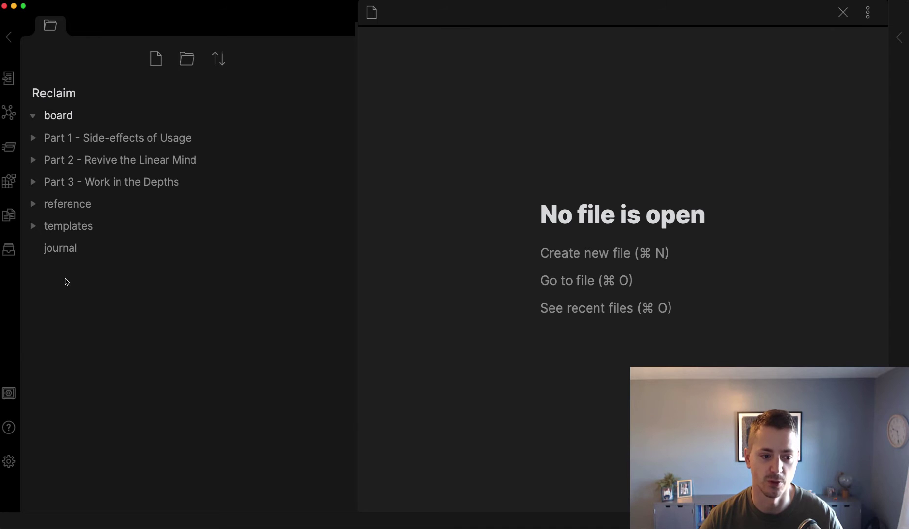
Create two blank notes, Untitled and Untitled 1
key("super+n")
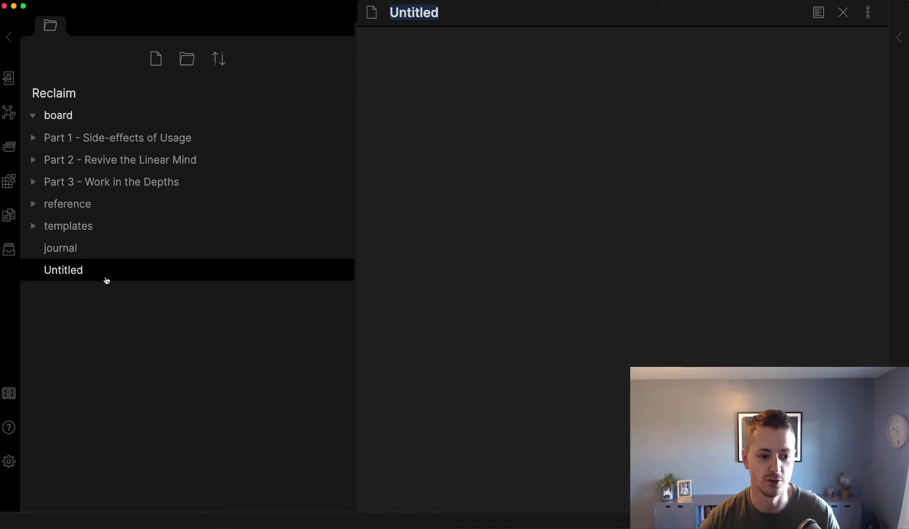
key("Return")
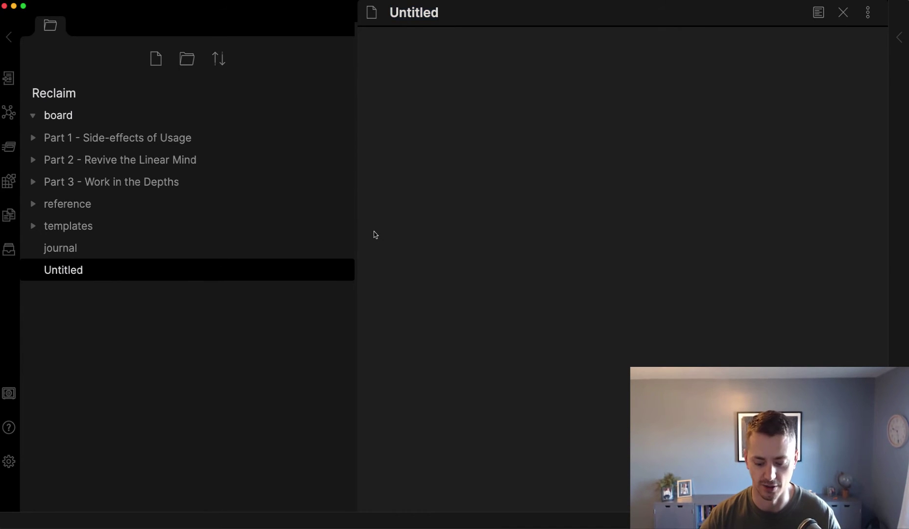
key("super+n")
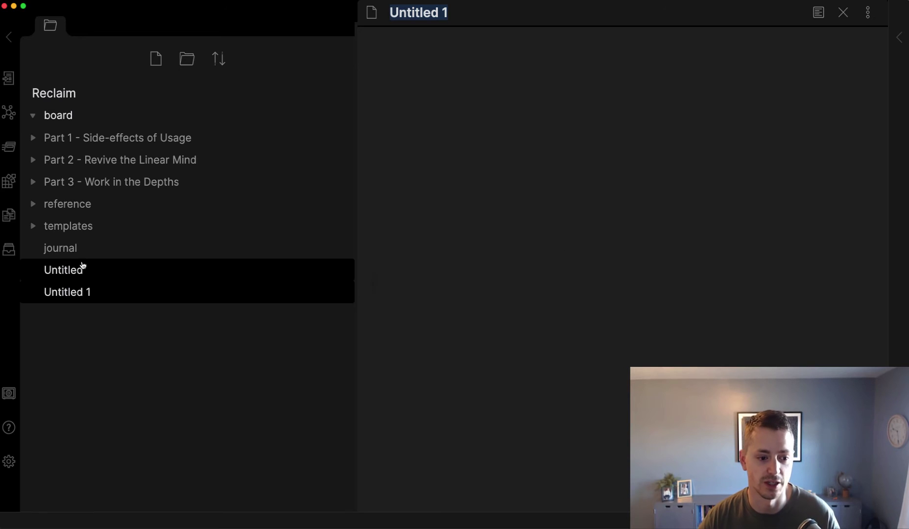
Delete the Untitled 1 and Untitled notes, confirming each deletion
right_click(118, 292)
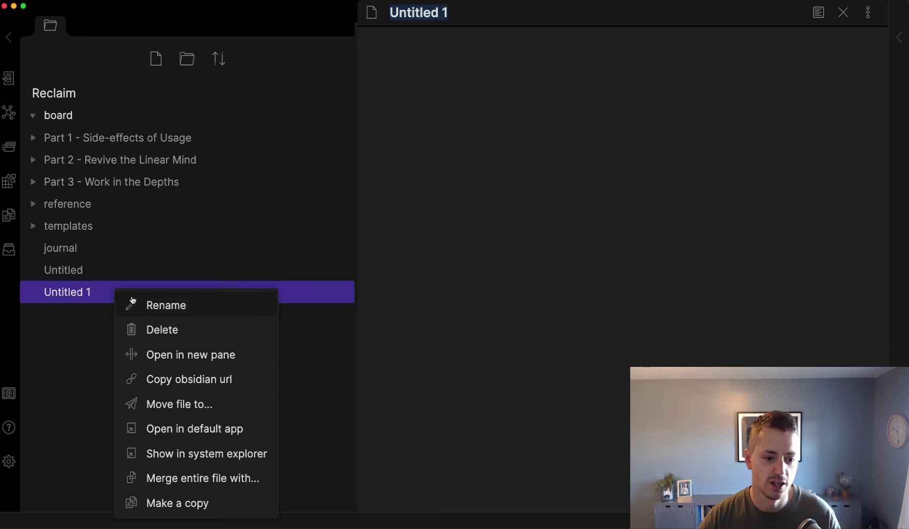
left_click(156, 325)
left_click(513, 331)
right_click(117, 277)
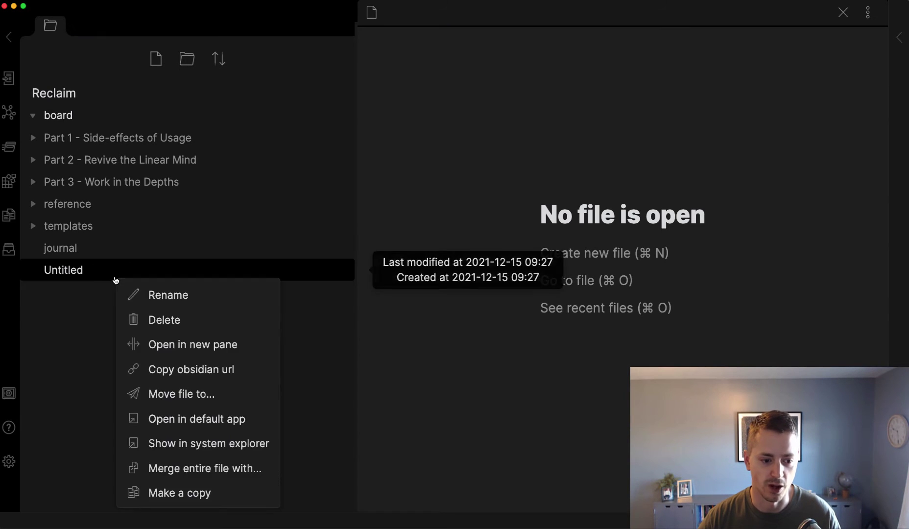
left_click(162, 317)
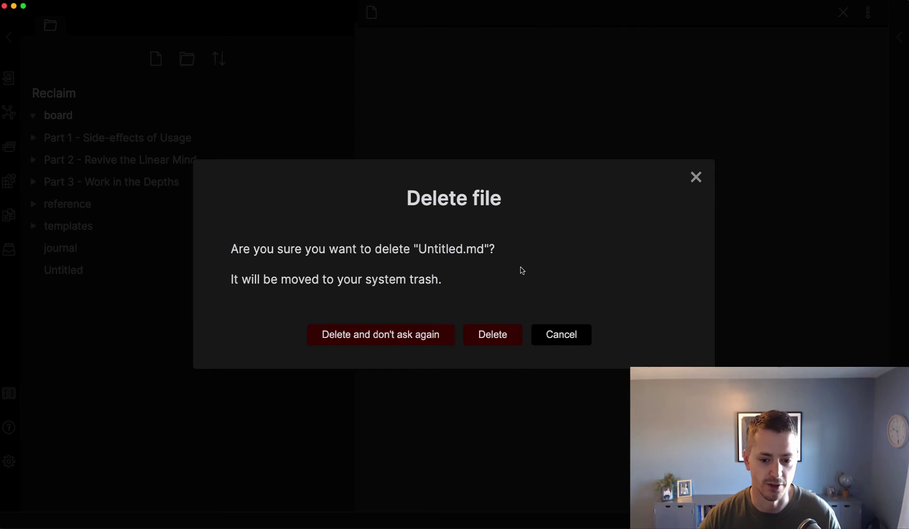
left_click(496, 334)
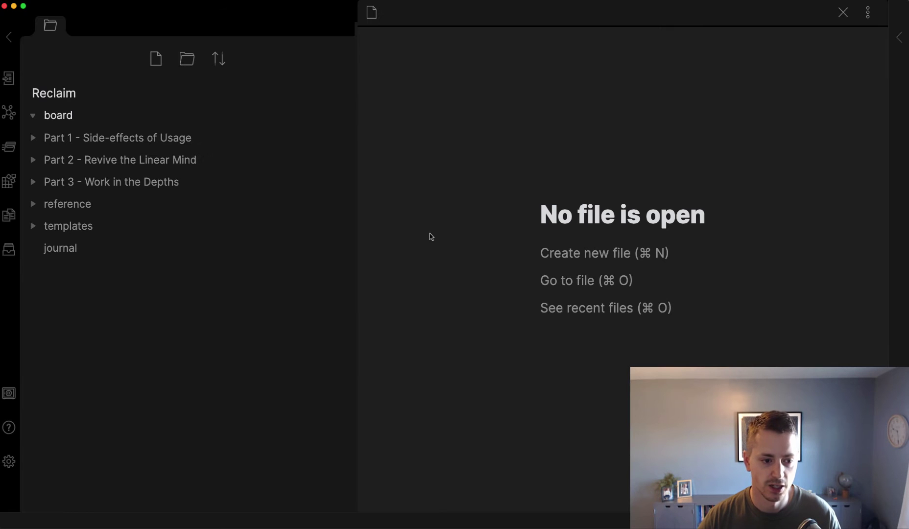
Move the 'Social media has become digital fast food' note from Part 1 to the vault root and open it
left_click(145, 146)
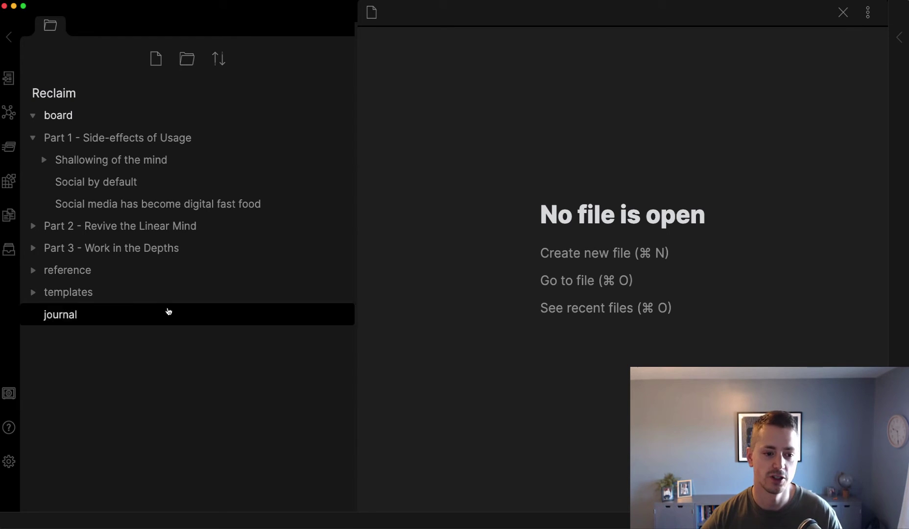
left_click_drag(156, 203, 61, 98)
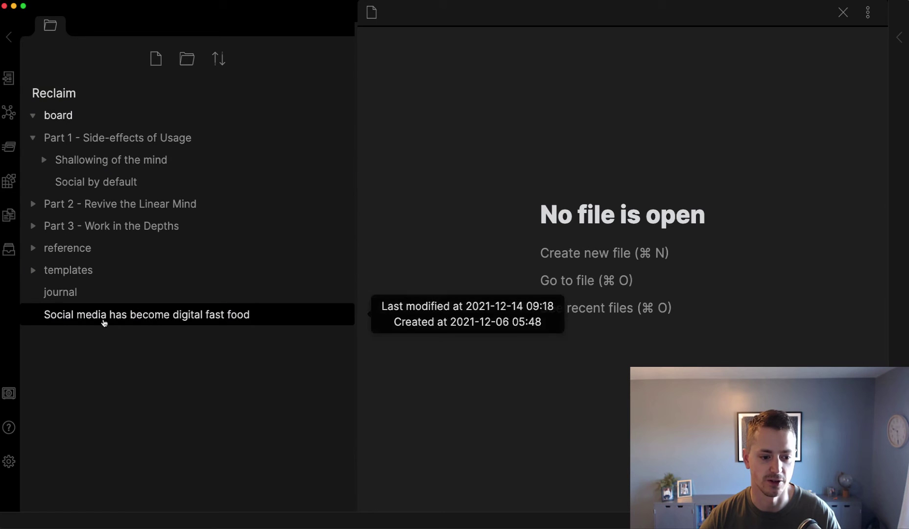
left_click(98, 314)
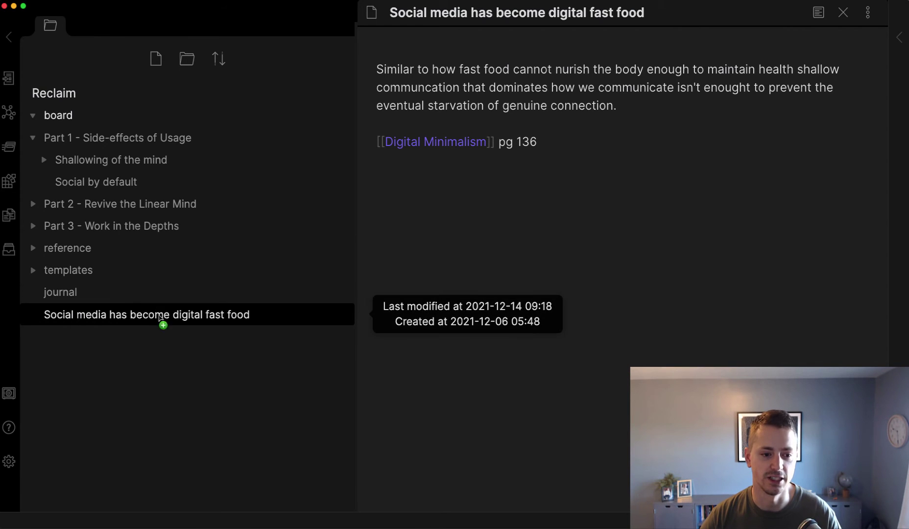
Return the note to Part 1 and open the first note in Shallowing of the mind
left_click_drag(160, 319, 179, 145)
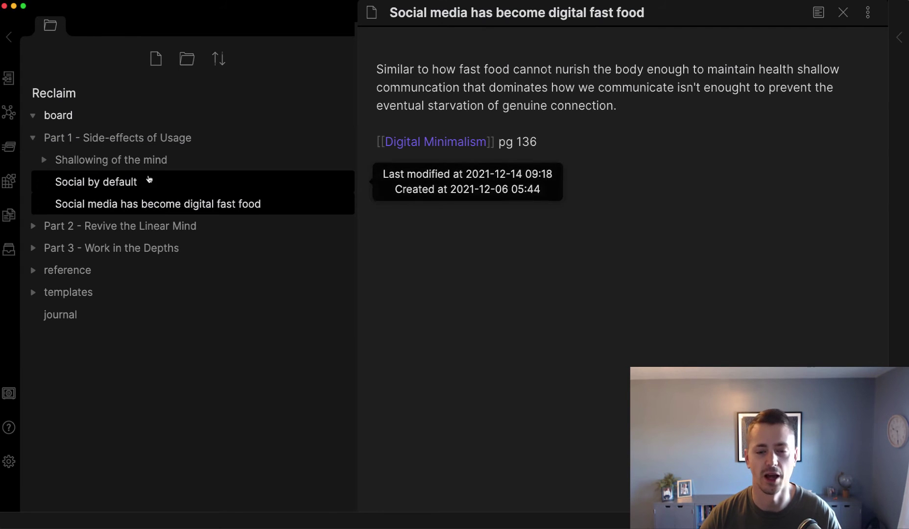
left_click(154, 160)
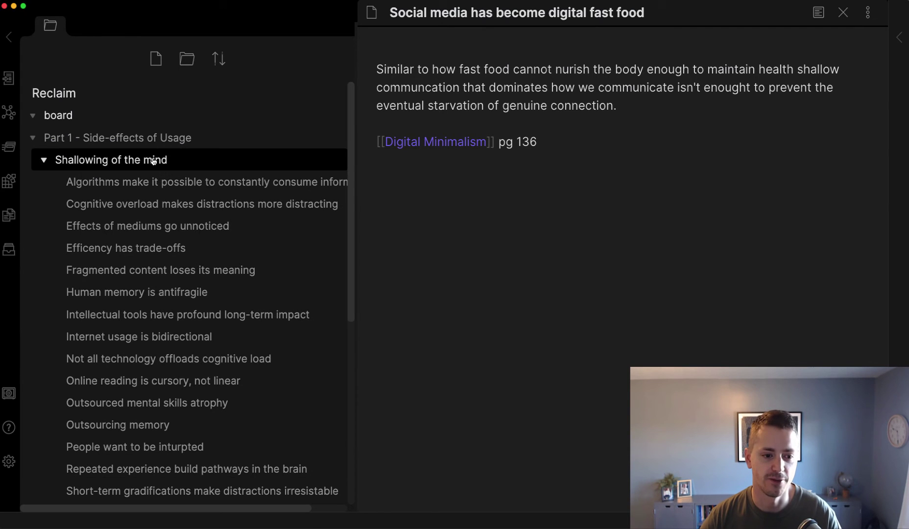
left_click(243, 185)
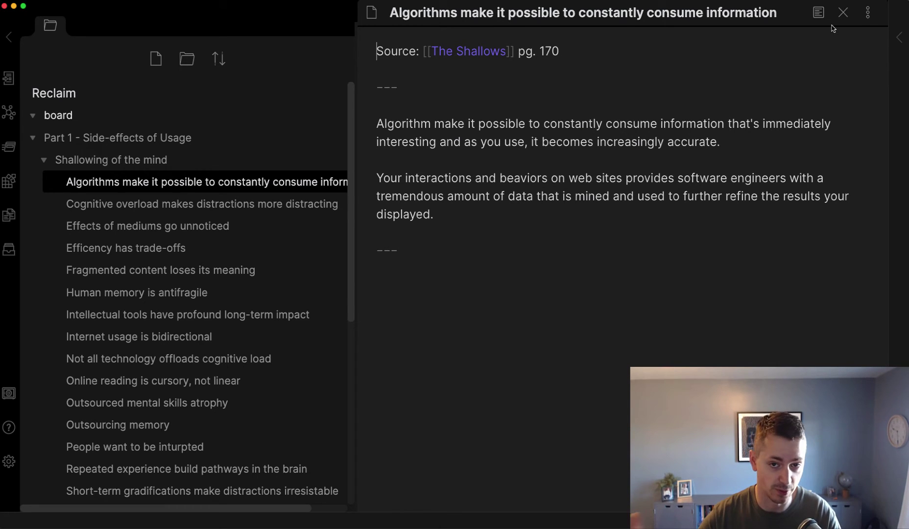
Close the Algorithms note, toggle Shallowing of the mind several times, then collapse Part 1 - Side-effects of Usage
left_click(843, 13)
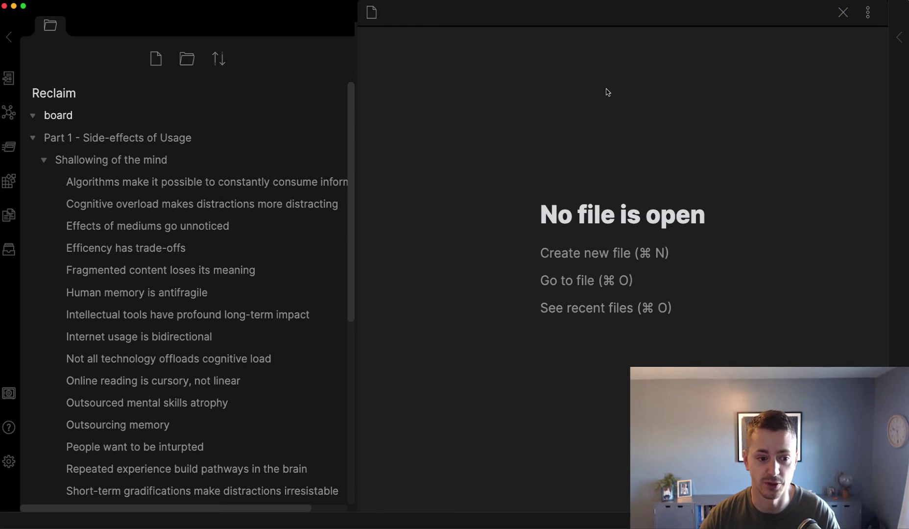
left_click(165, 166)
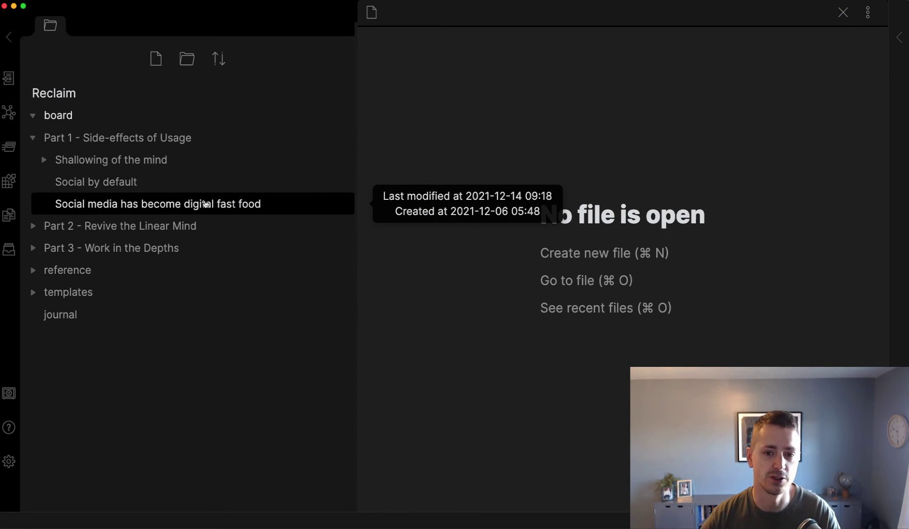
left_click(185, 168)
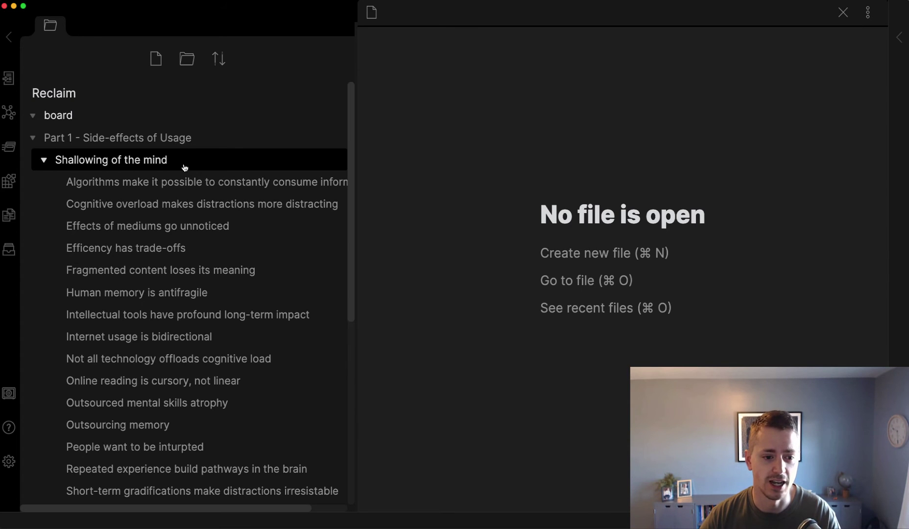
left_click(184, 168)
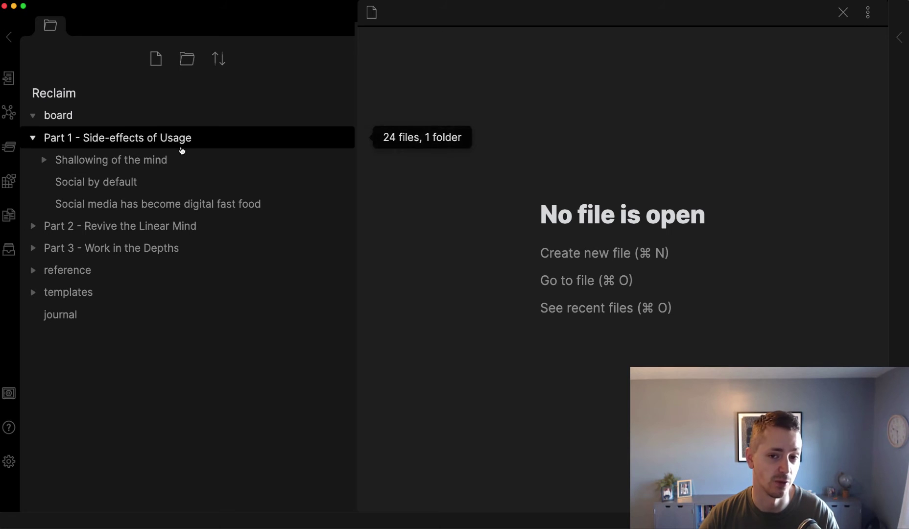
left_click(190, 160)
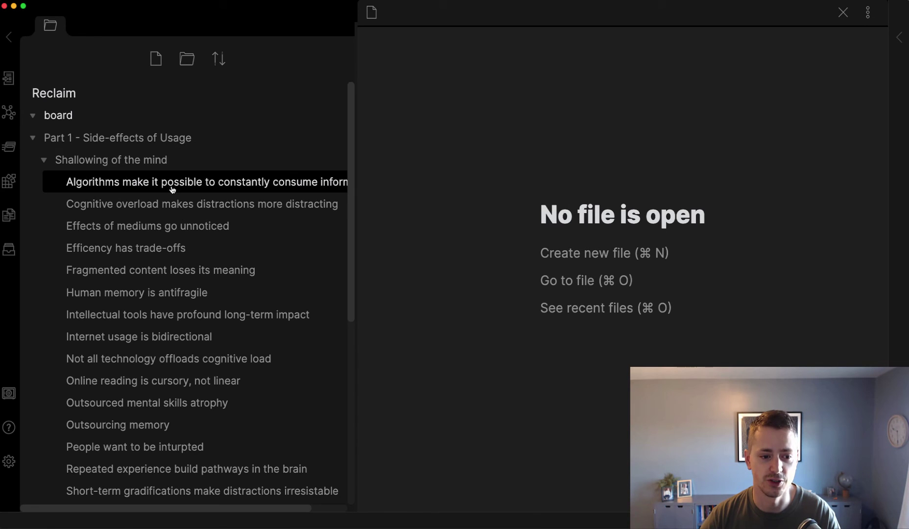
left_click(171, 165)
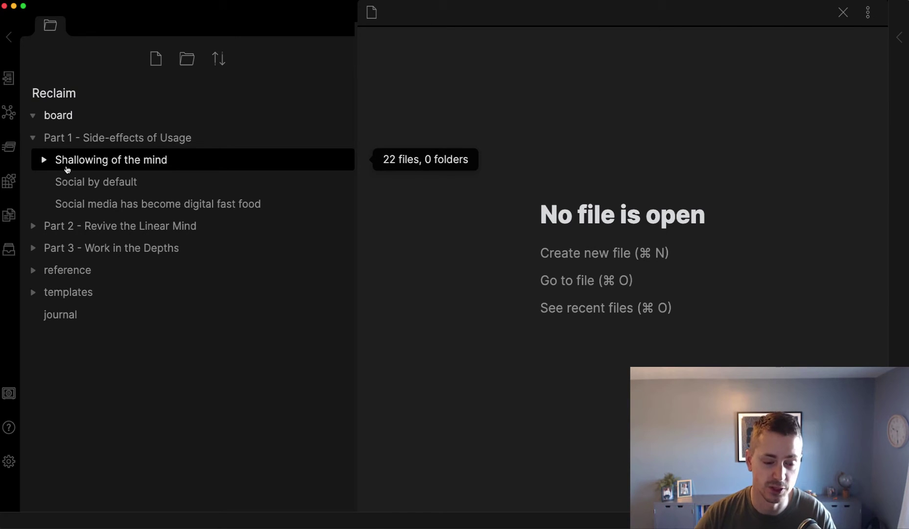
left_click(101, 166)
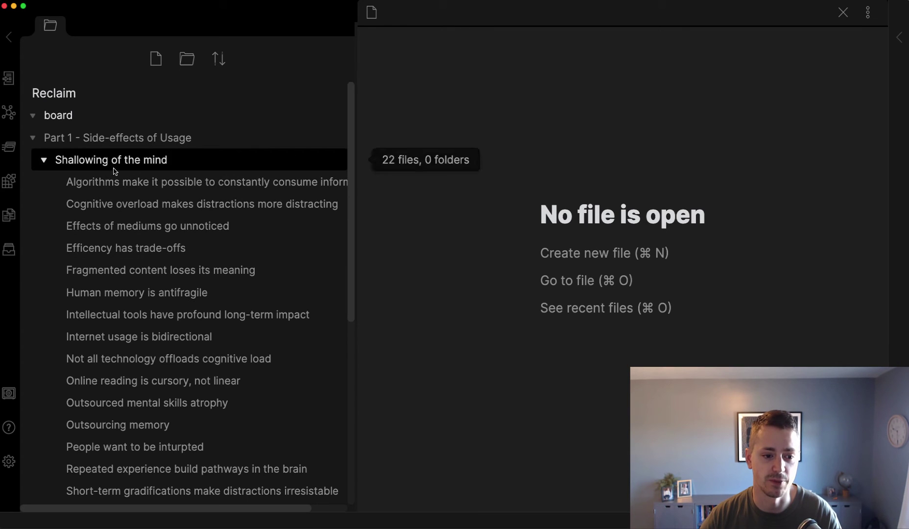
left_click(125, 168)
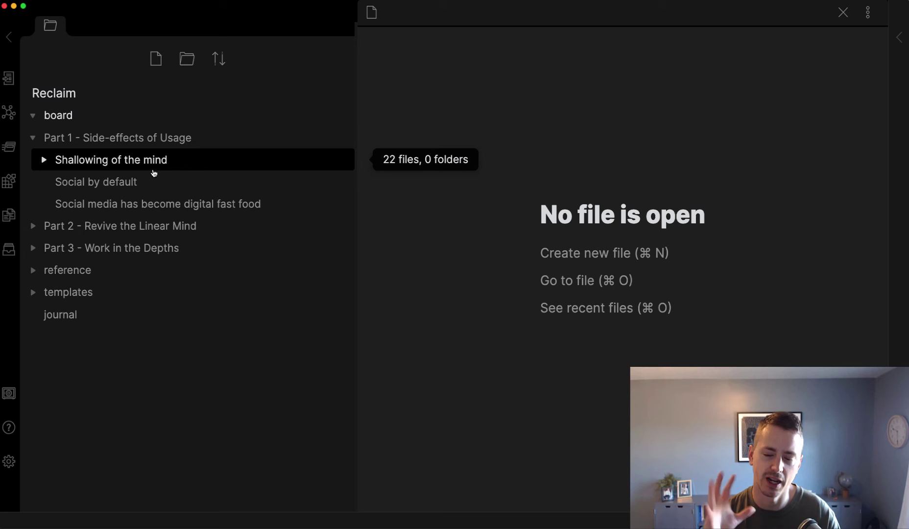
left_click(153, 170)
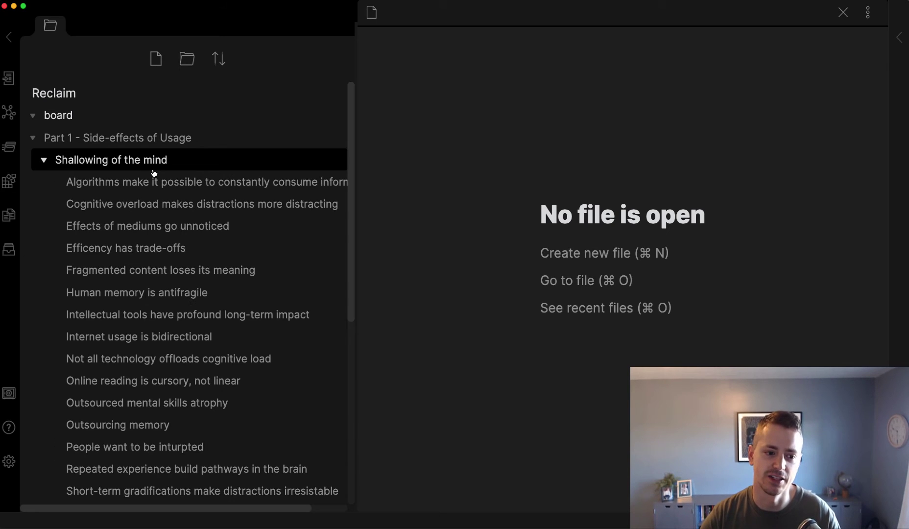
left_click(154, 167)
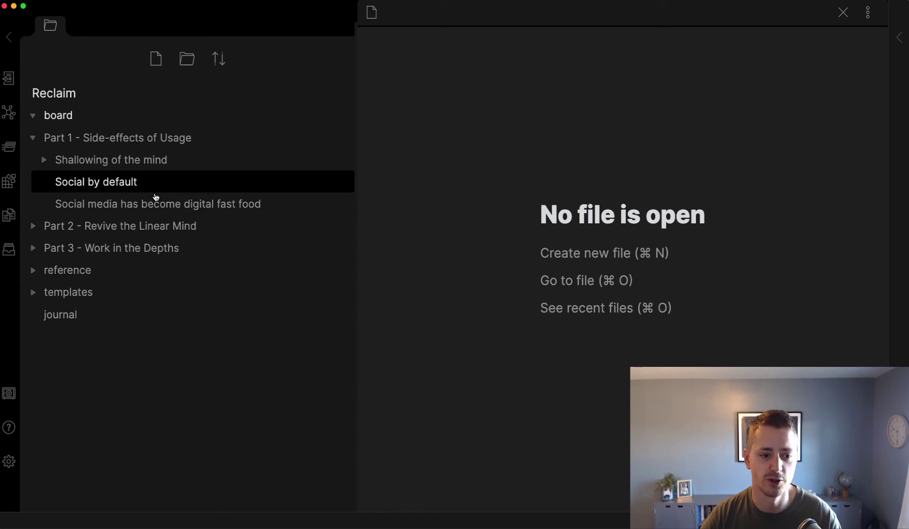
left_click(156, 141)
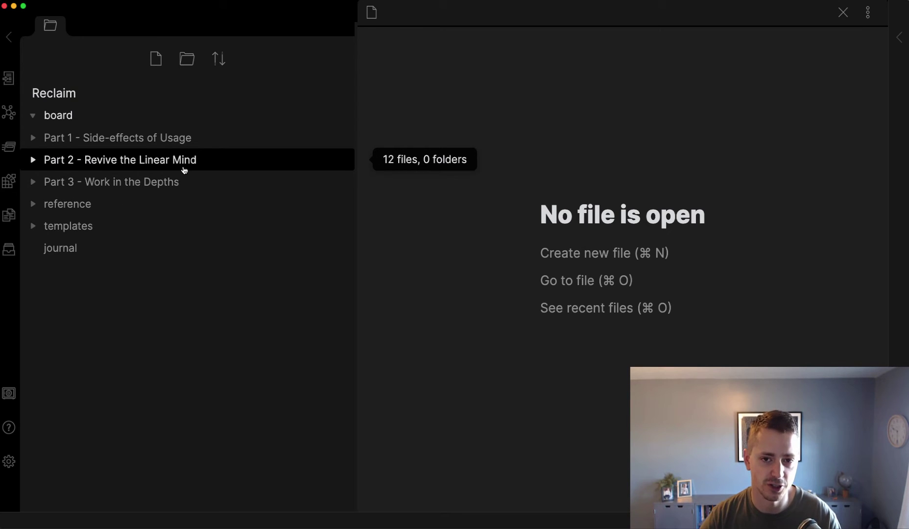
Peek into Part 2, then expand Part 3 - Work in the Depths and its Escape your inbox subfolder
left_click(185, 170)
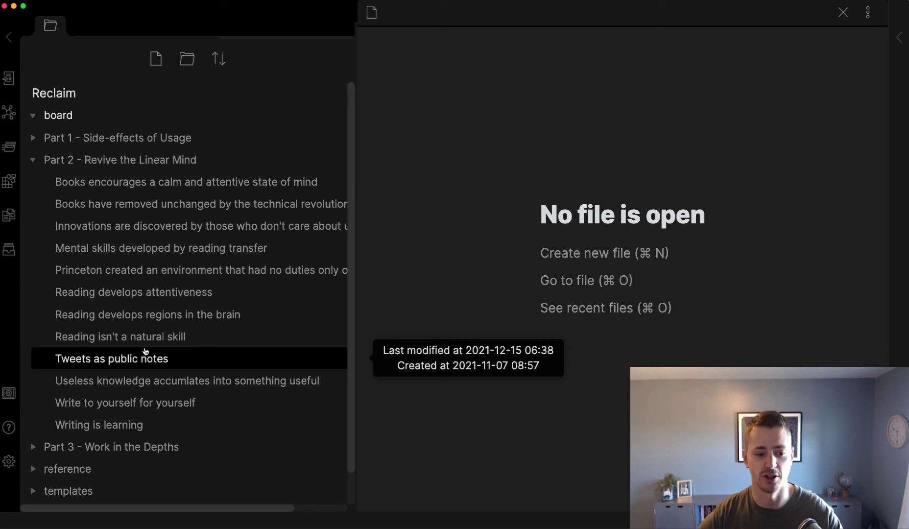
left_click(153, 167)
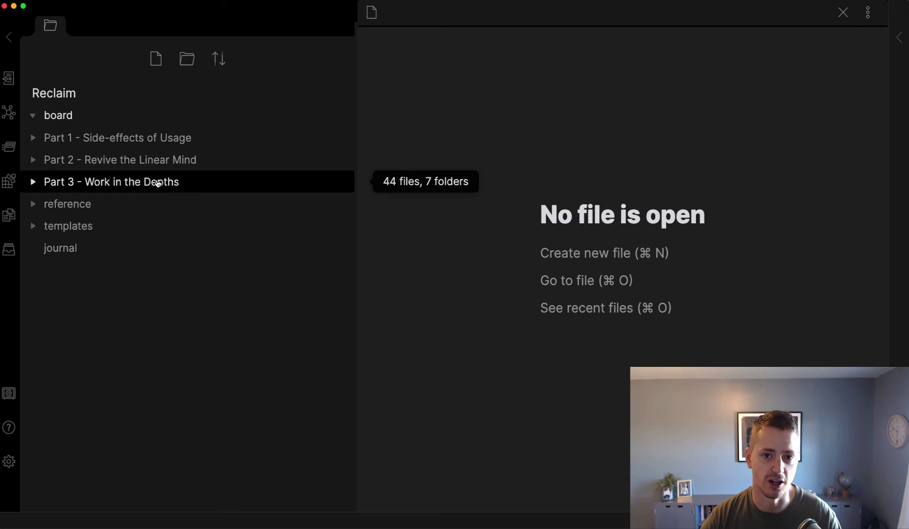
left_click(158, 183)
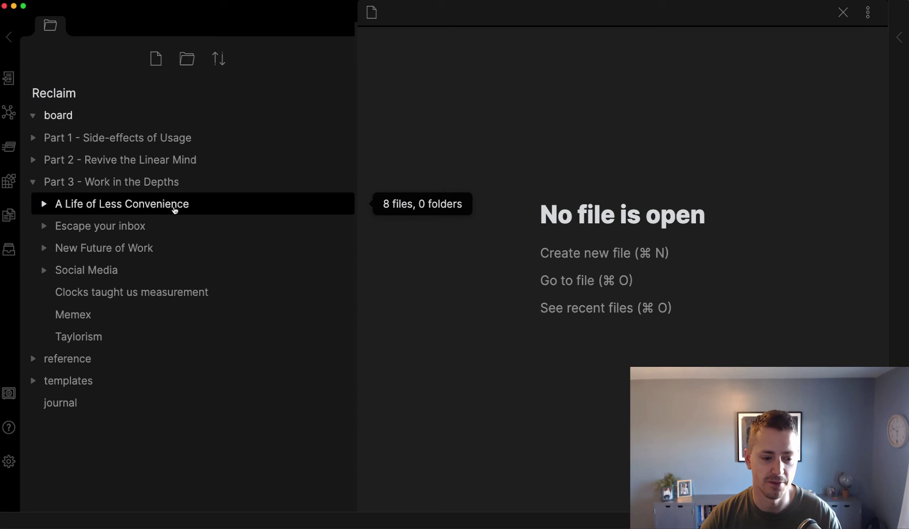
left_click(154, 205)
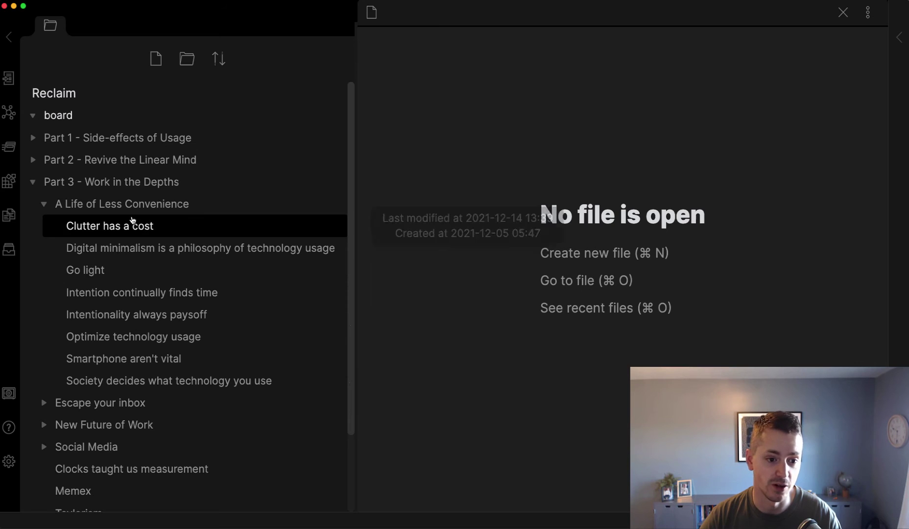
left_click(135, 209)
left_click(136, 226)
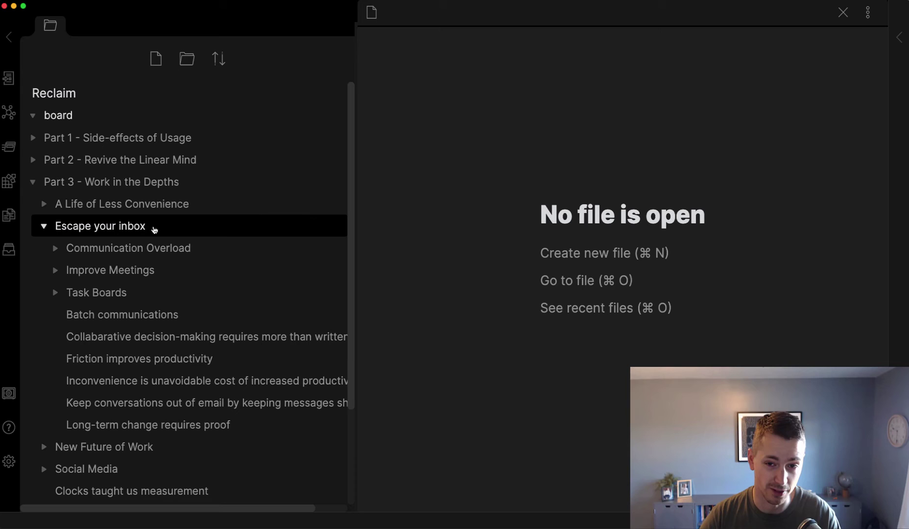
Expand Communication Overload and open the 'Asynchronous communication made consensus a problem' note
left_click(154, 227)
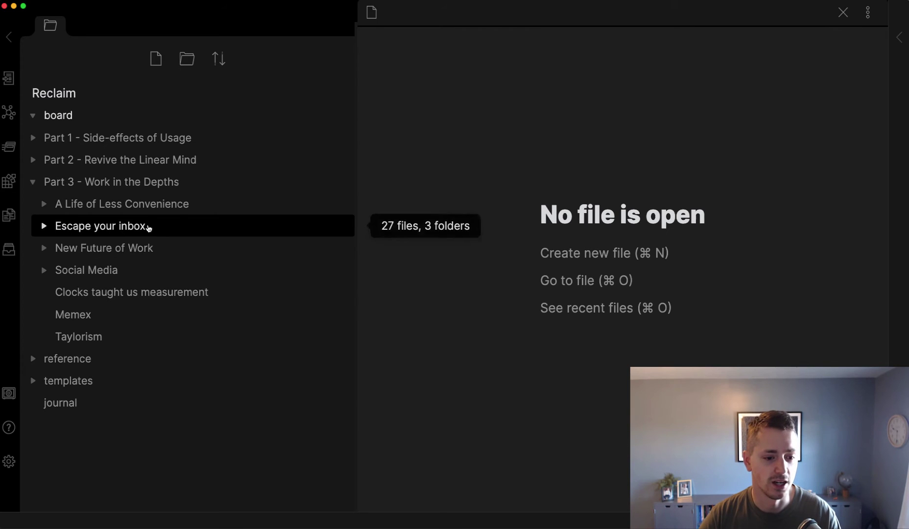
left_click(152, 228)
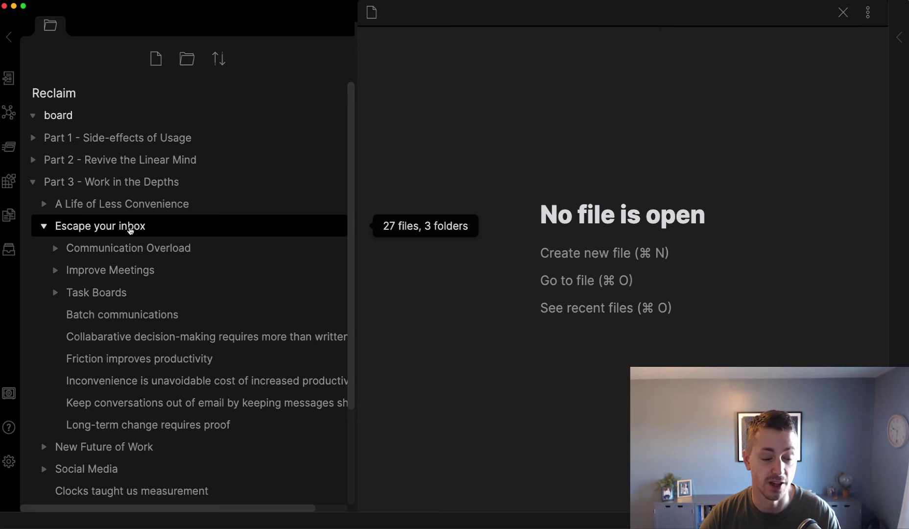
left_click(127, 248)
left_click(126, 248)
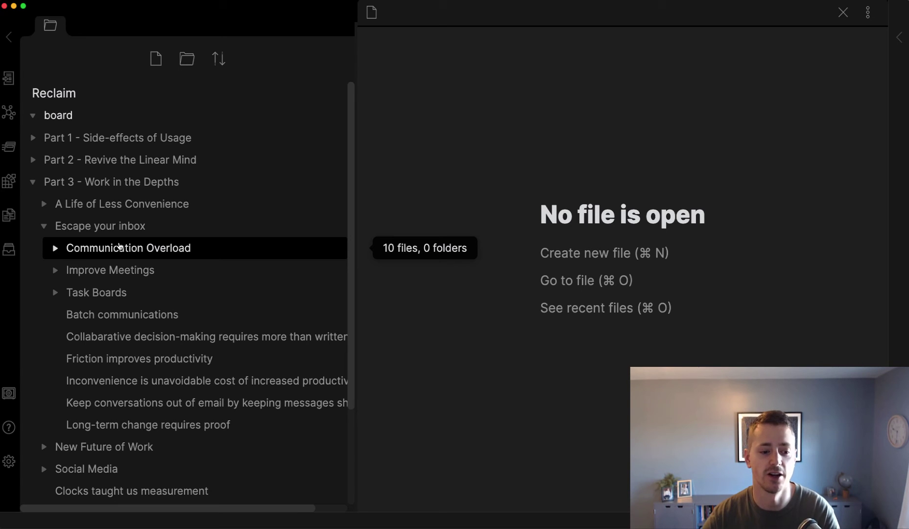
left_click(128, 251)
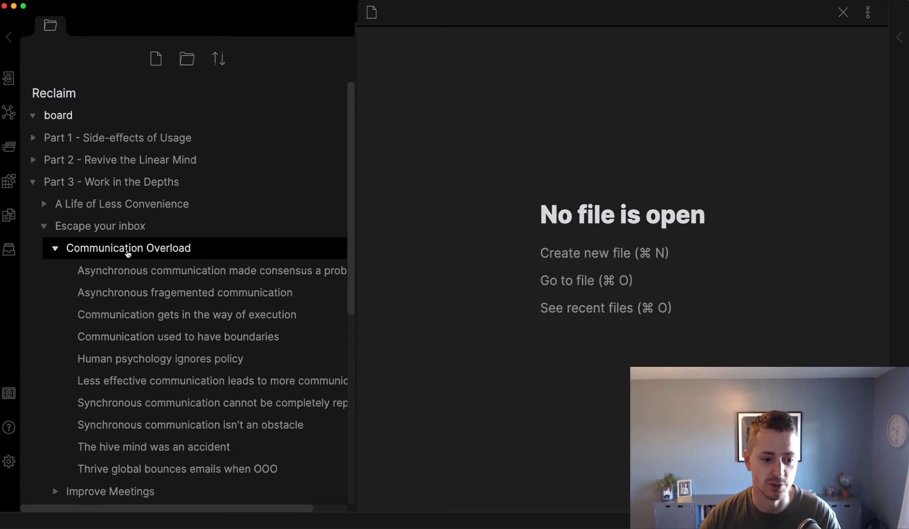
left_click(140, 251)
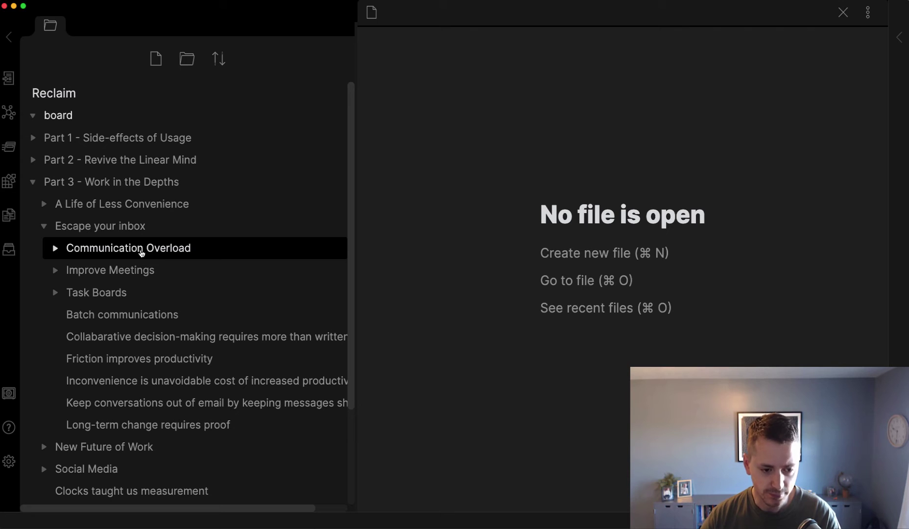
left_click(122, 234)
left_click(123, 234)
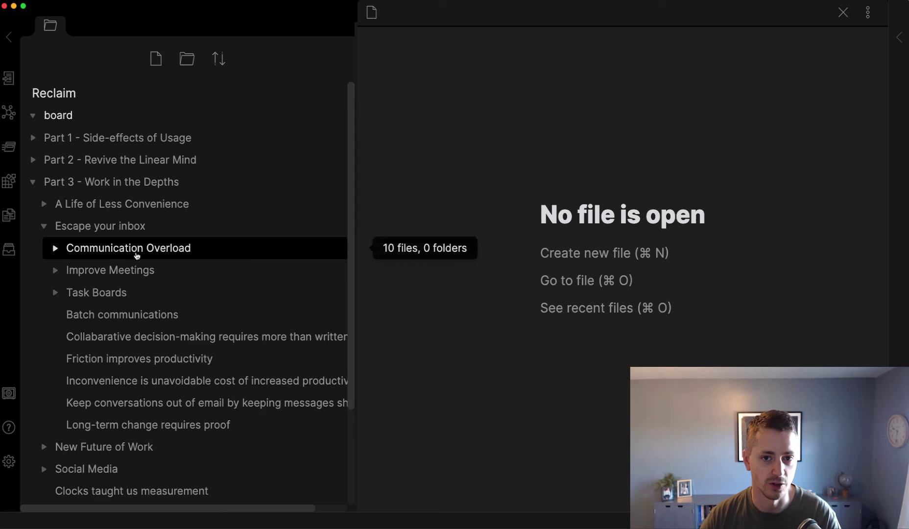
left_click(137, 252)
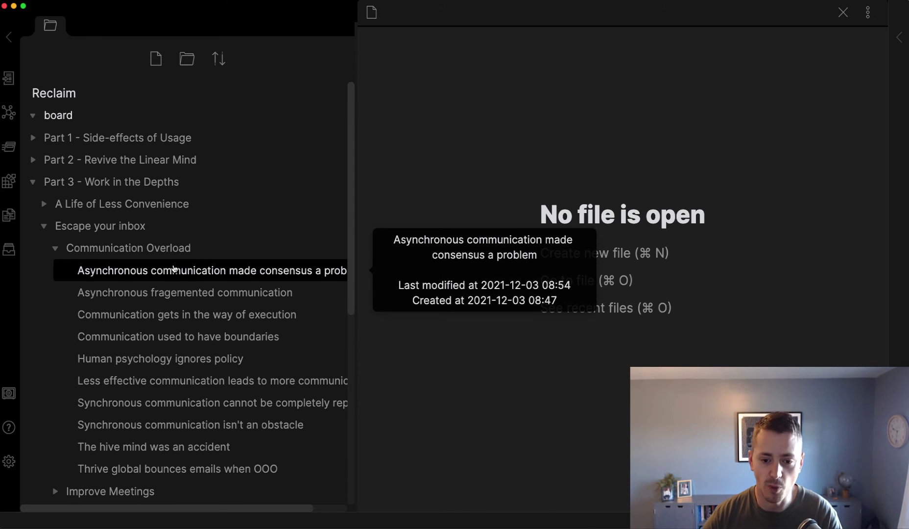
left_click(174, 269)
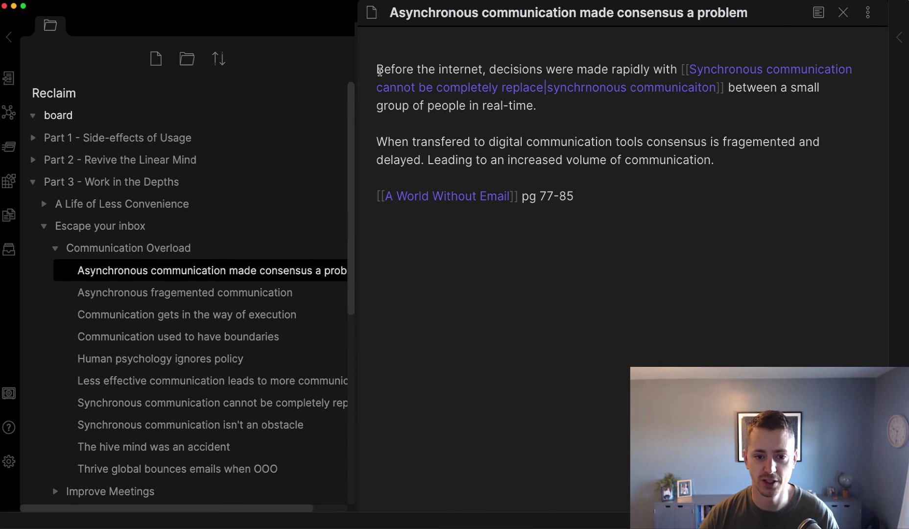
Zoom the interface in and hide the file tree so the note fills the width
left_click(377, 70)
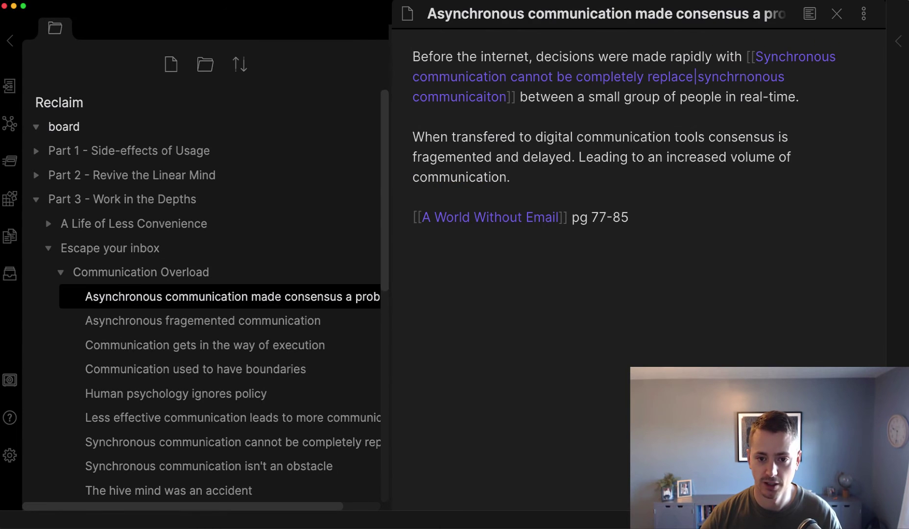
key("super+equal")
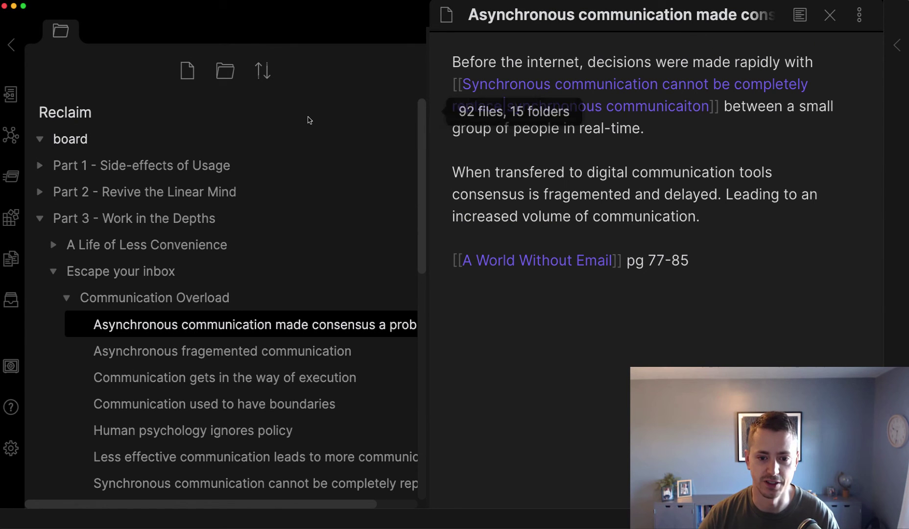
left_click(11, 45)
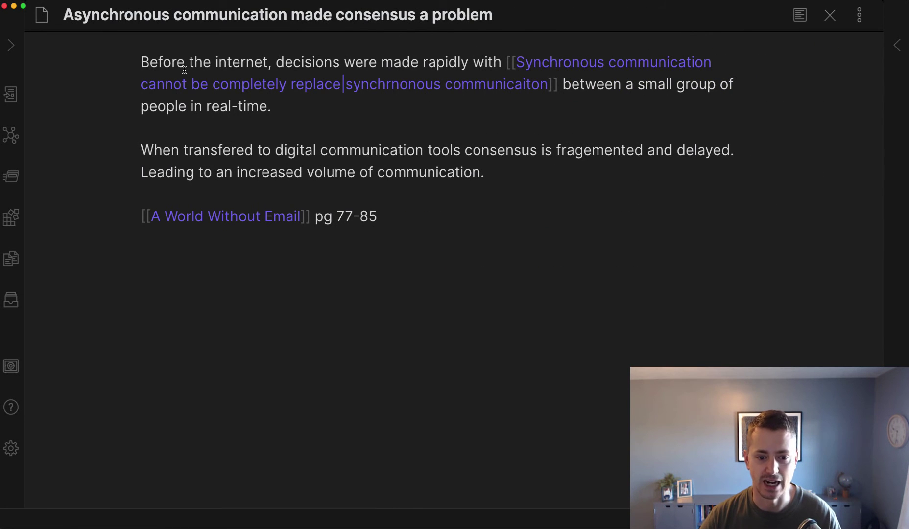
left_click(149, 62)
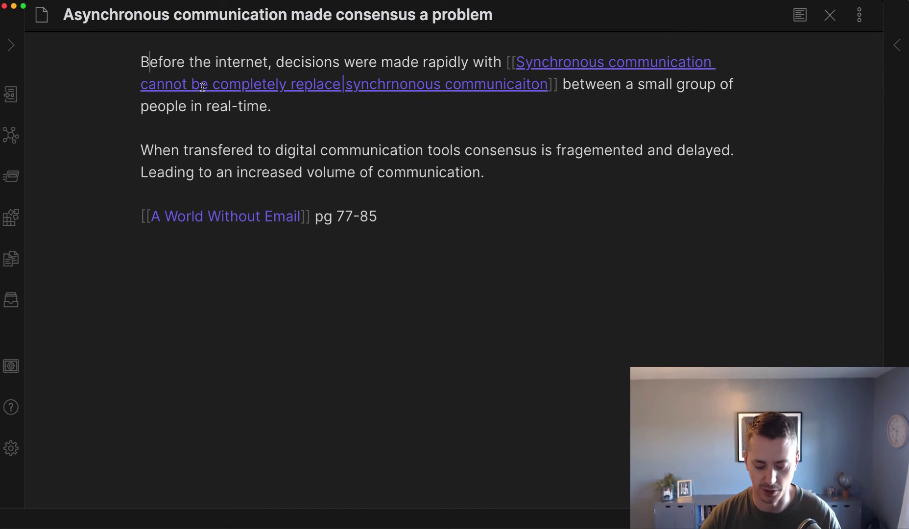
Jump to The Shallows reference note via quick switcher search 'the'
key("super+o")
type("the")
key("Return")
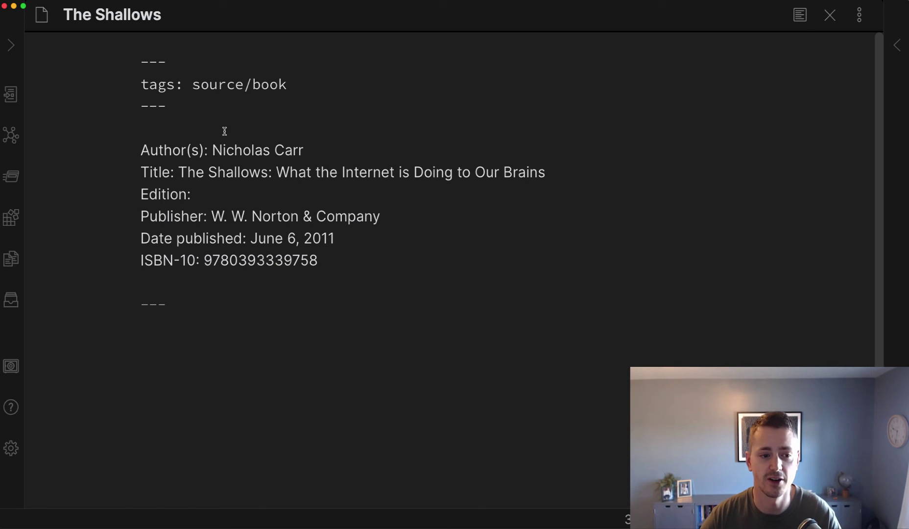
Show the file tree again, collapse Part 3, and expand the reference folder
left_click(11, 45)
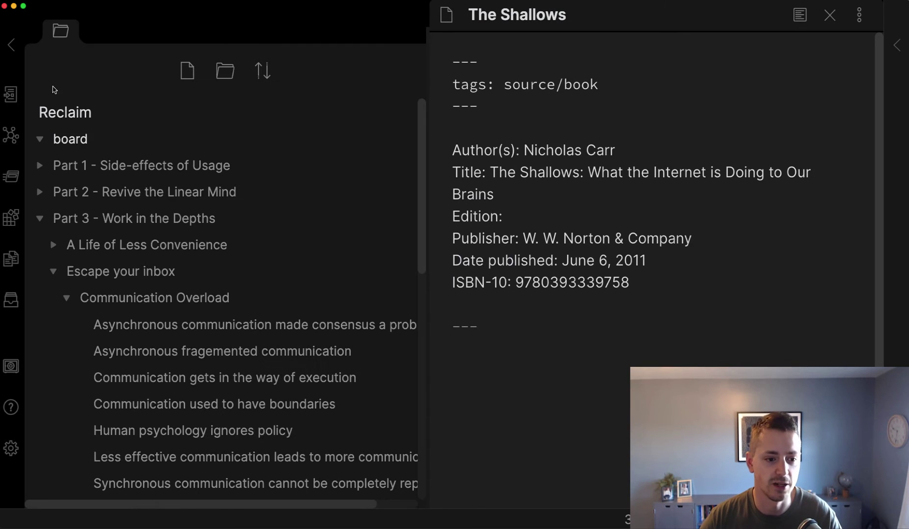
left_click(82, 221)
left_click(82, 246)
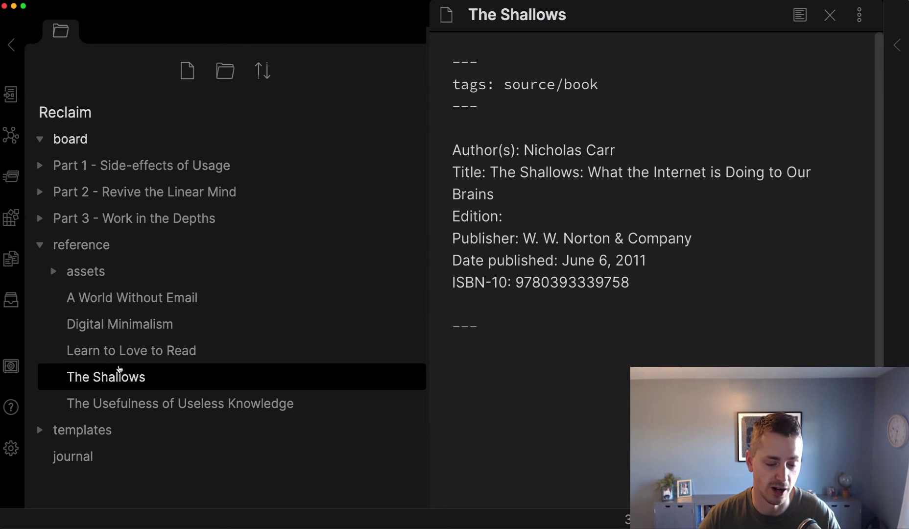
Preview The Shallows note in reading view, then return to source editing
left_click(569, 15)
left_click(559, 146)
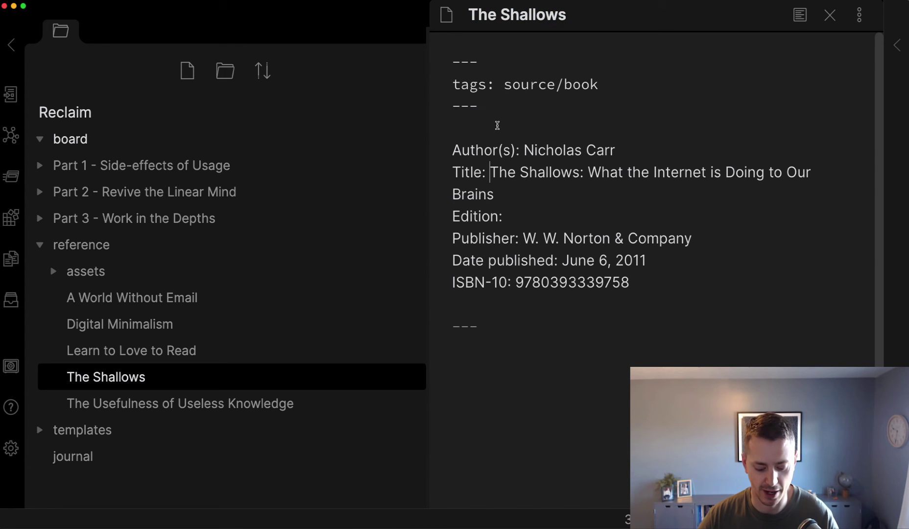
key("super+e")
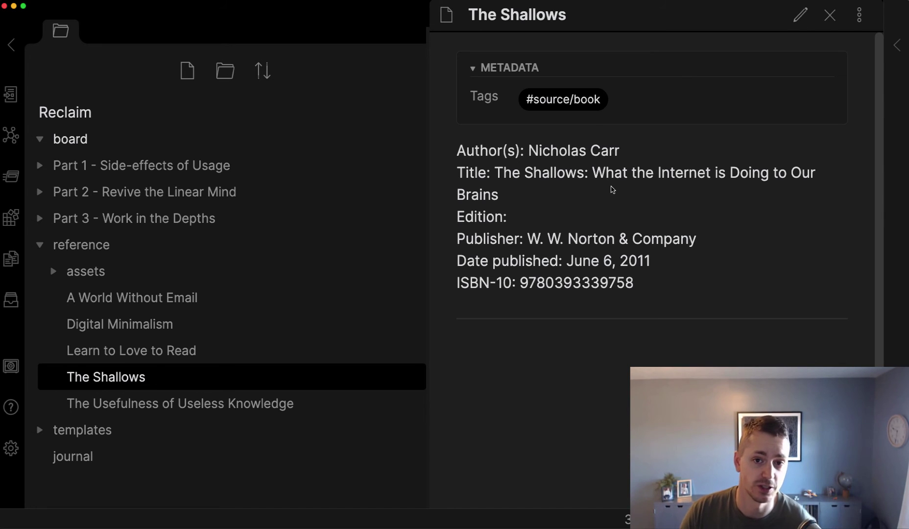
key("super+e")
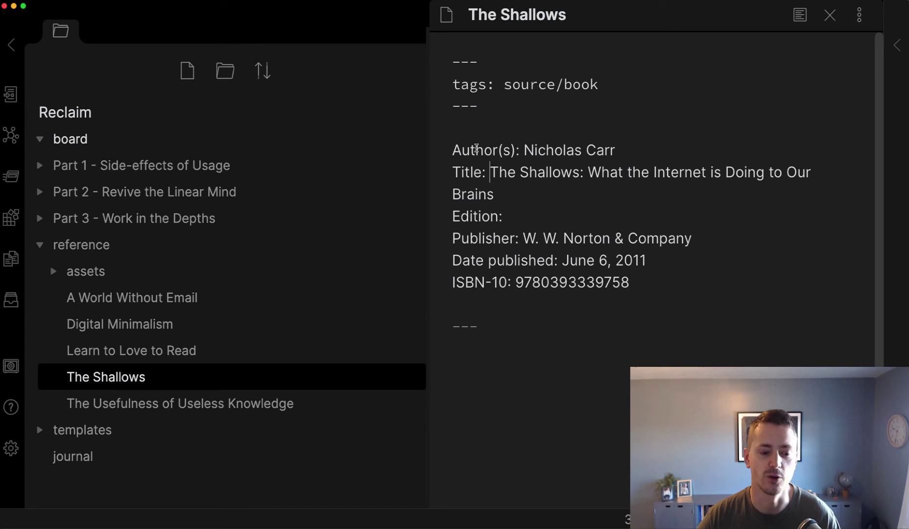
Click through The Shallows note's Author(s), title, Edition and ISBN fields
left_click(447, 149)
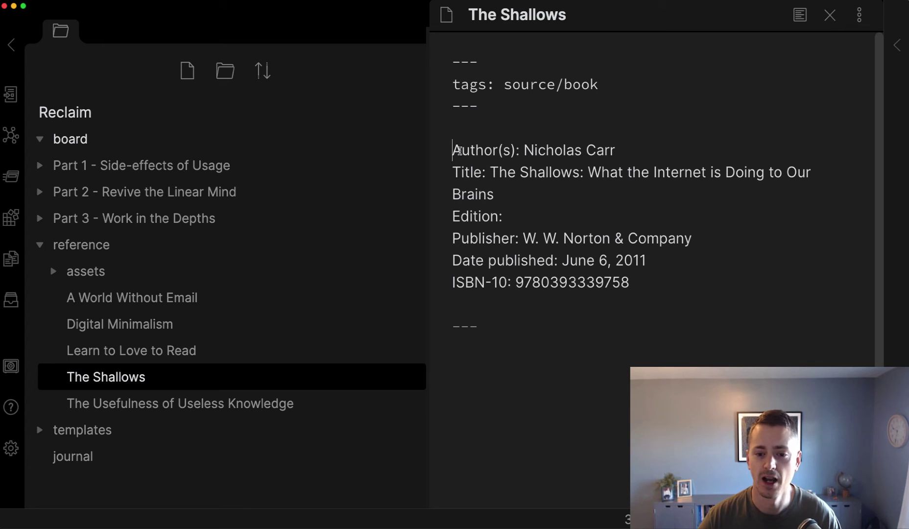
left_click_drag(539, 150, 585, 151)
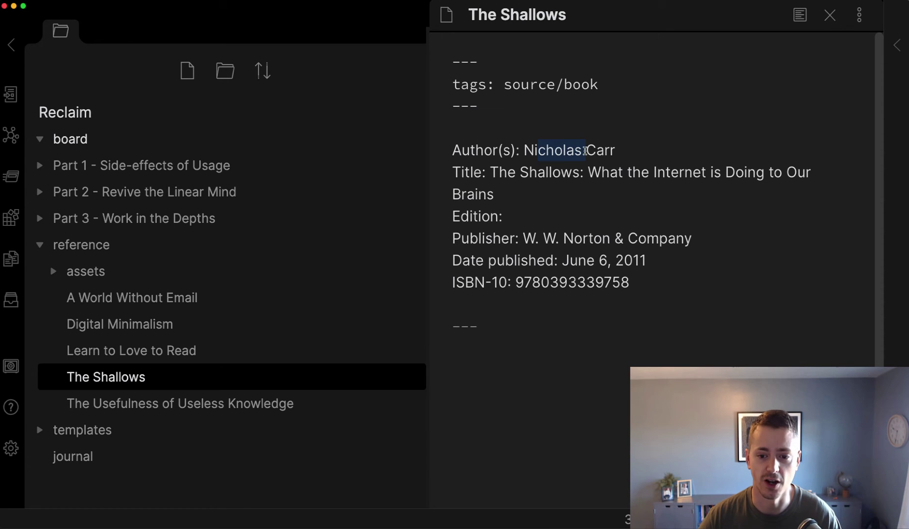
left_click_drag(490, 171, 518, 171)
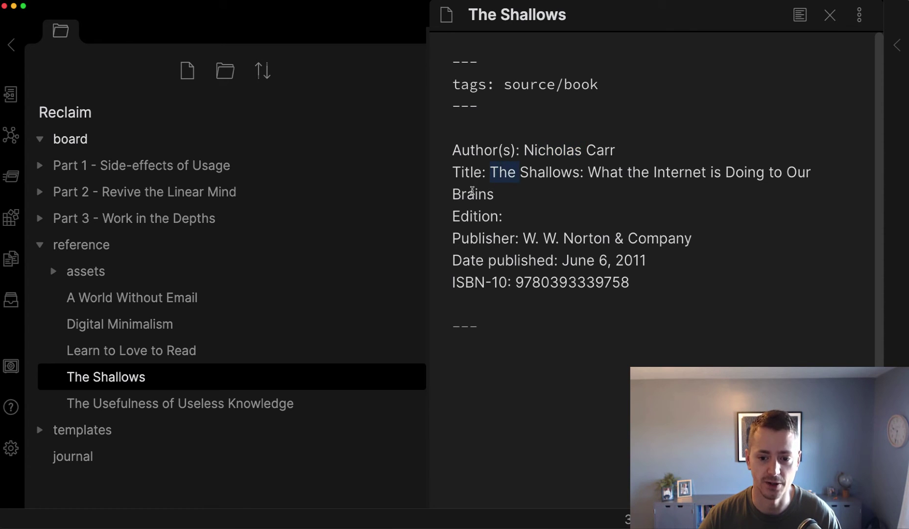
left_click(539, 189)
left_click(528, 209)
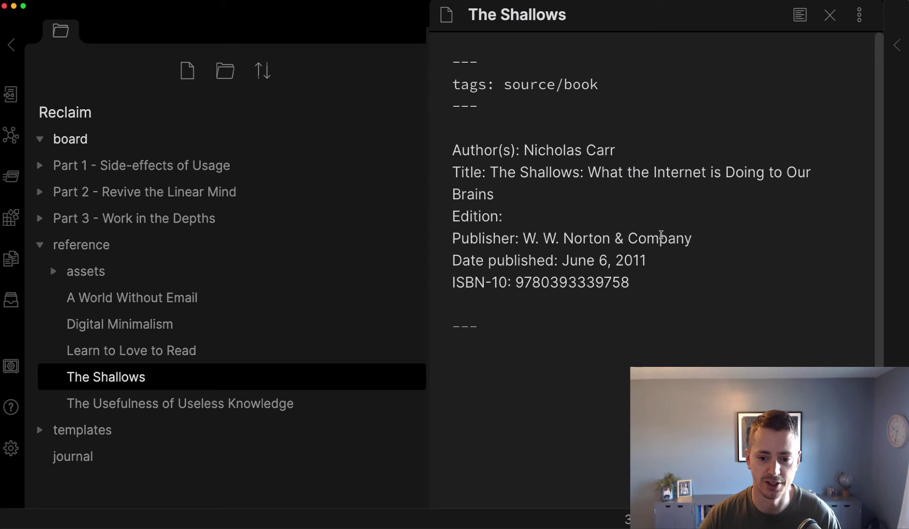
left_click(475, 282)
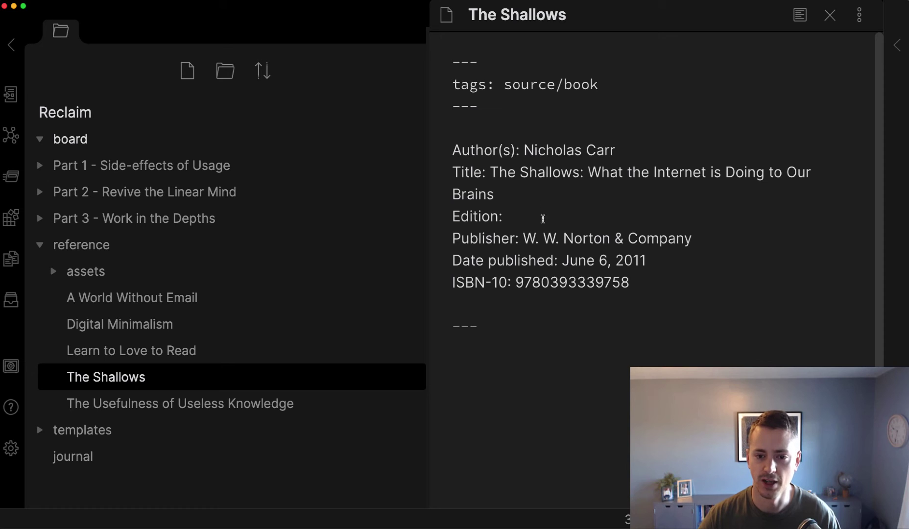
left_click(896, 45)
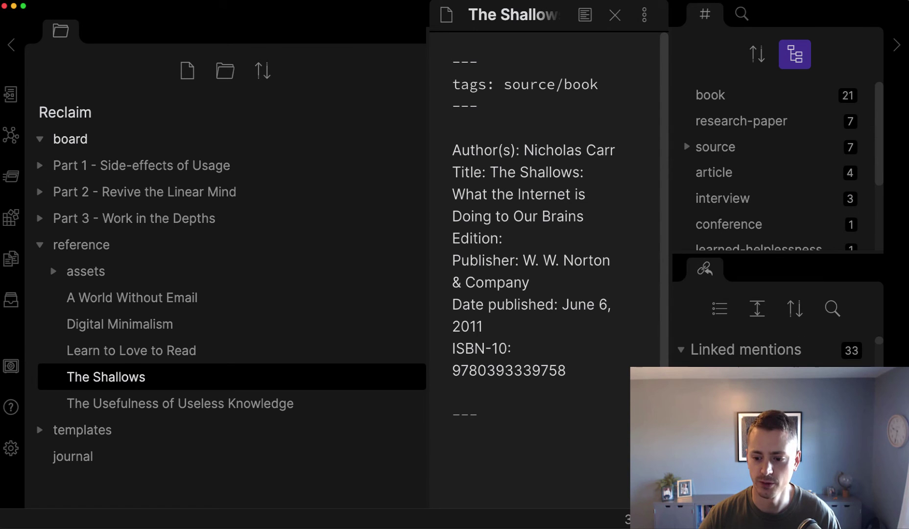
left_click(681, 349)
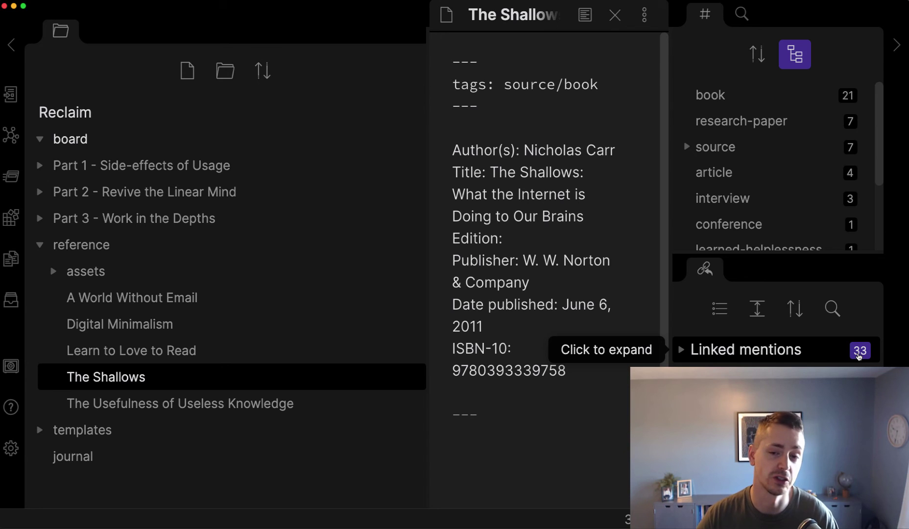
left_click(681, 350)
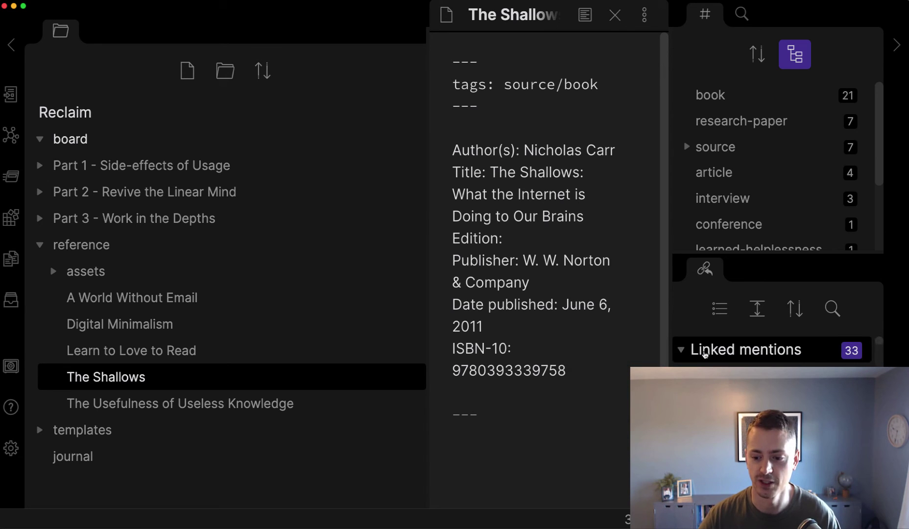
left_click(710, 374)
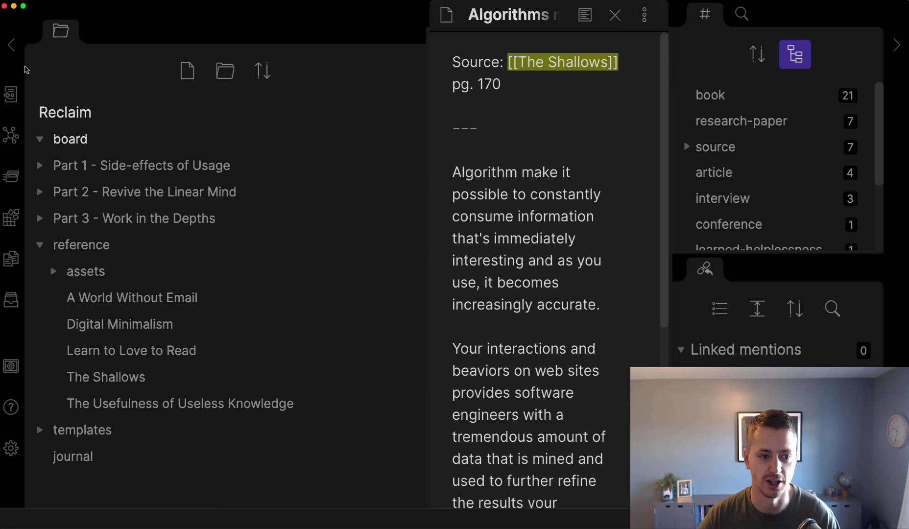
left_click(11, 45)
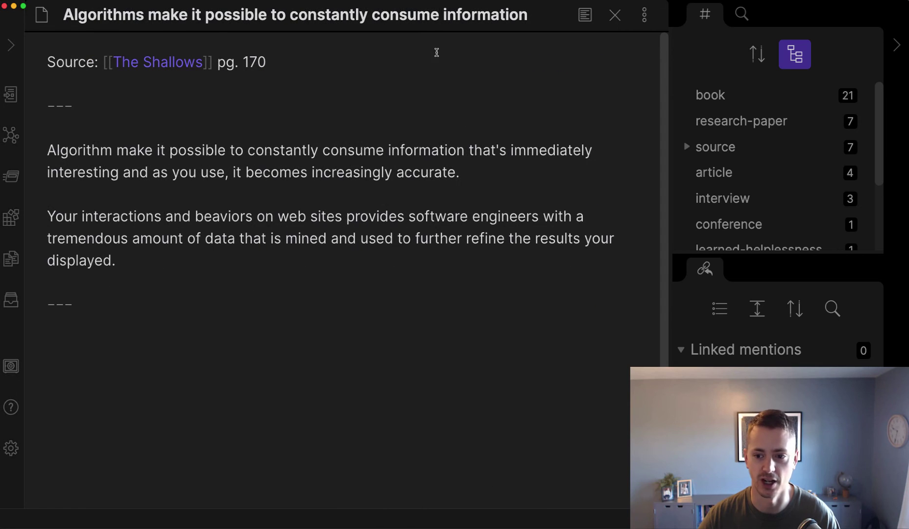
left_click(896, 45)
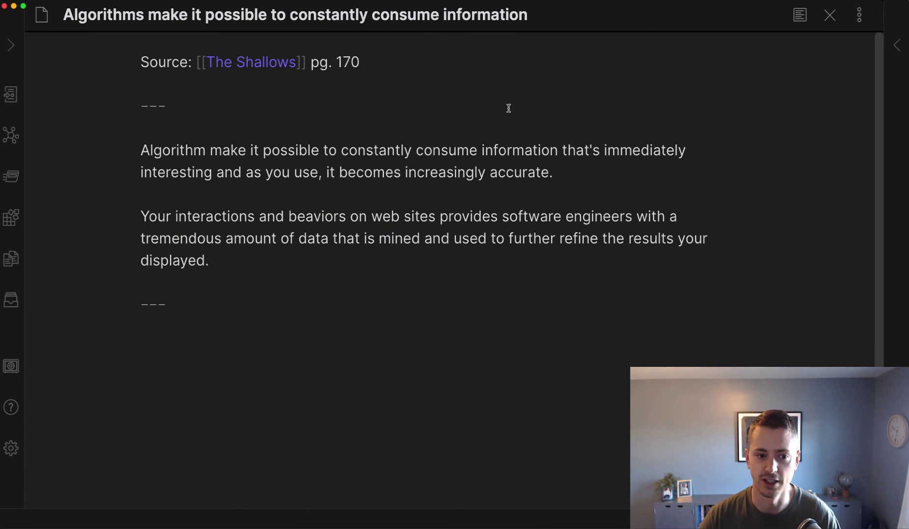
left_click(270, 118)
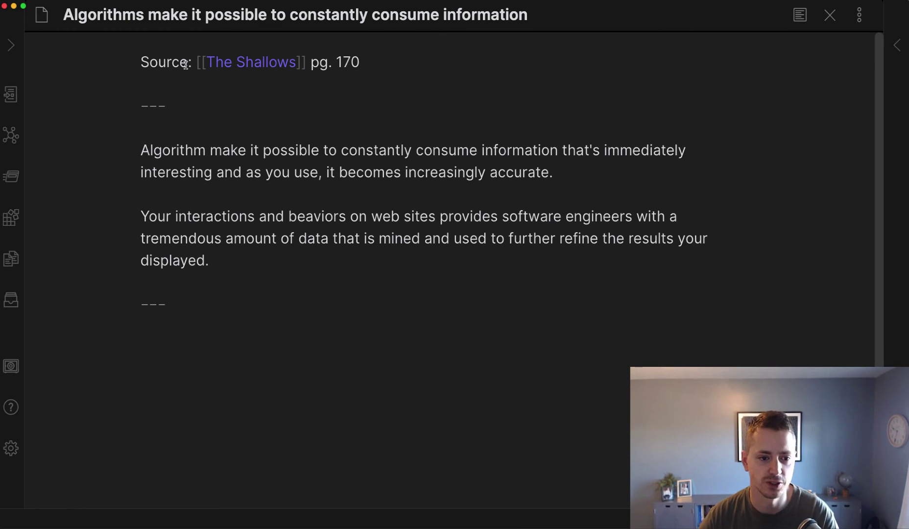
left_click_drag(201, 61, 298, 61)
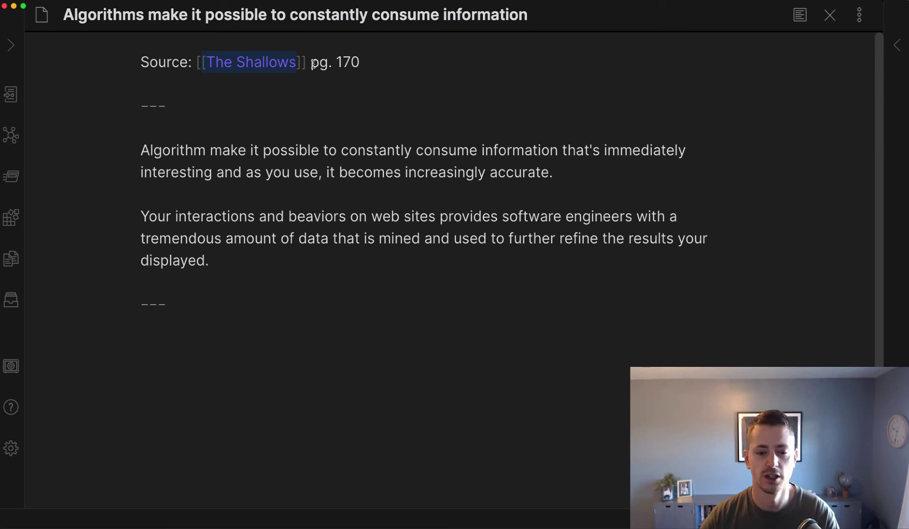
left_click_drag(309, 62, 387, 59)
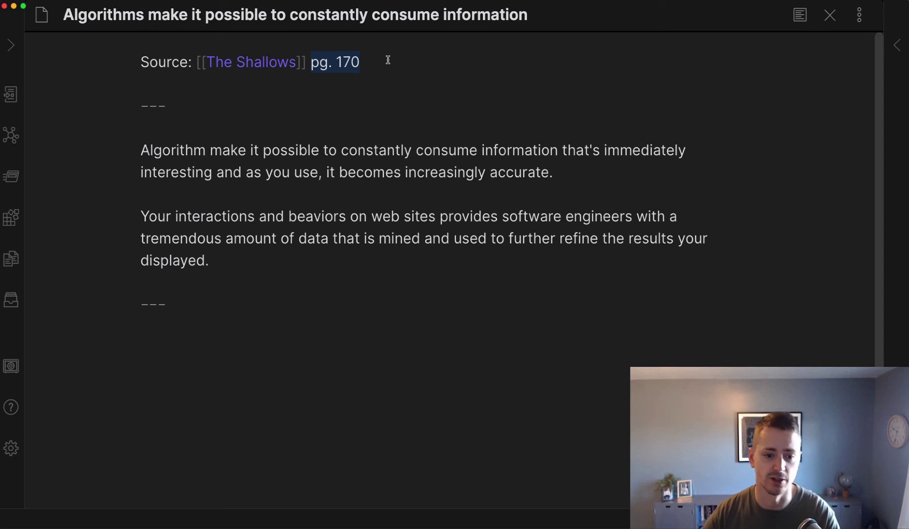
left_click_drag(240, 264, 118, 158)
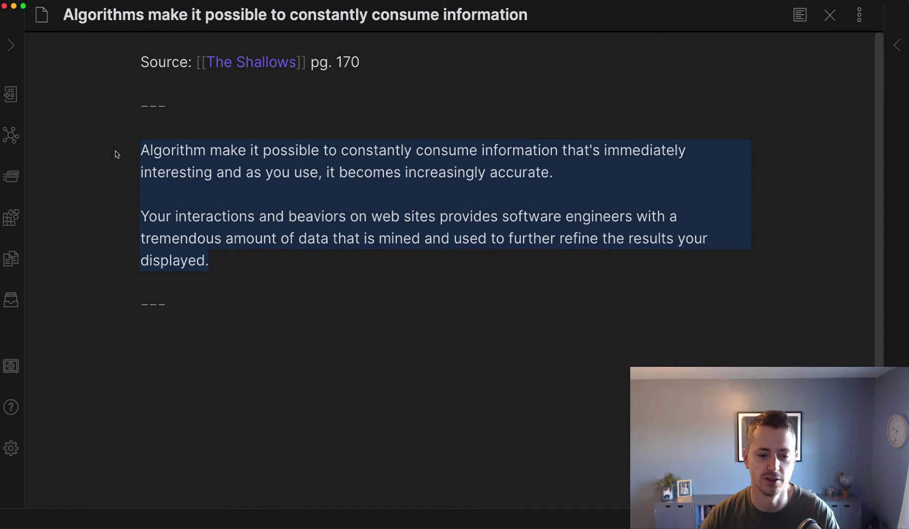
left_click(220, 258)
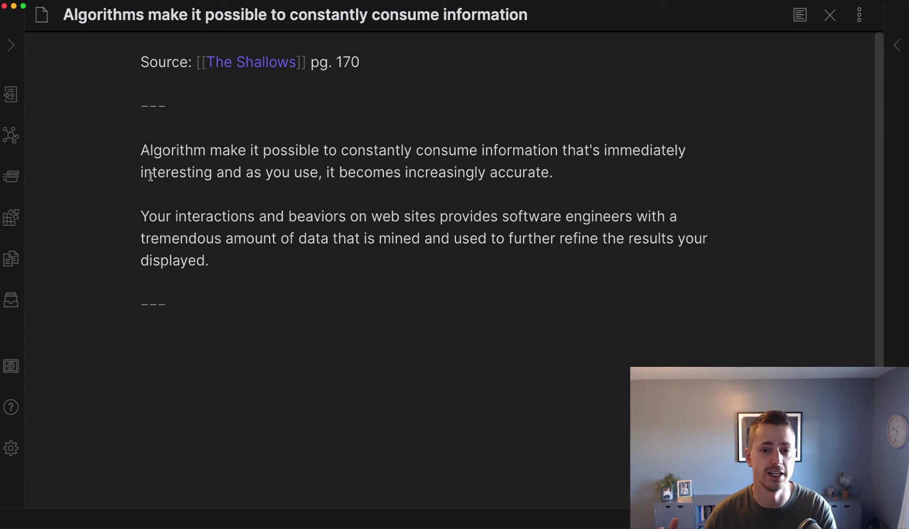
Wrap the two quoted paragraphs in ```ad-quote and ``` fences, then preview the rendered Quote callout
left_click(139, 129)
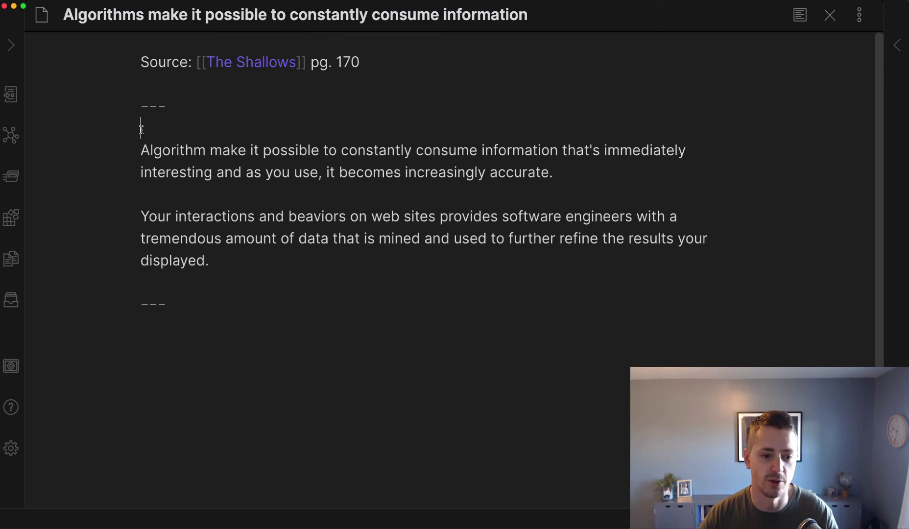
type("1")
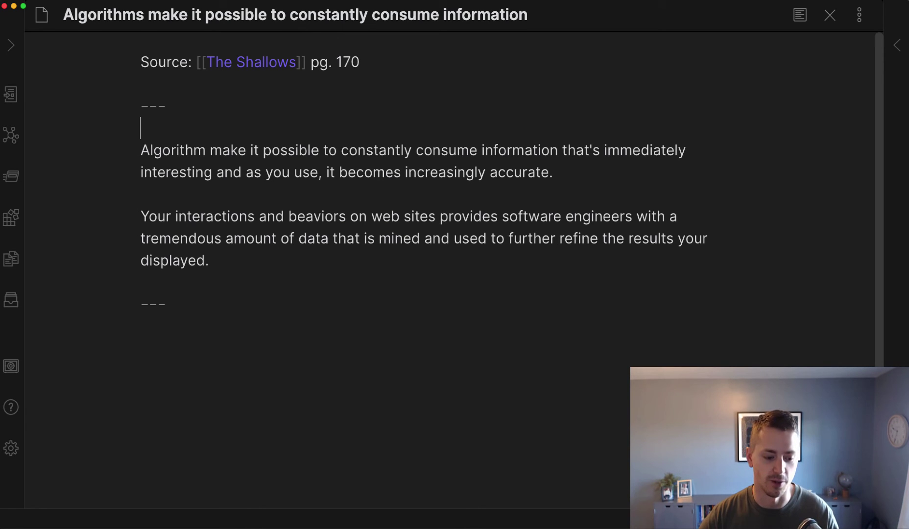
type("```ad-")
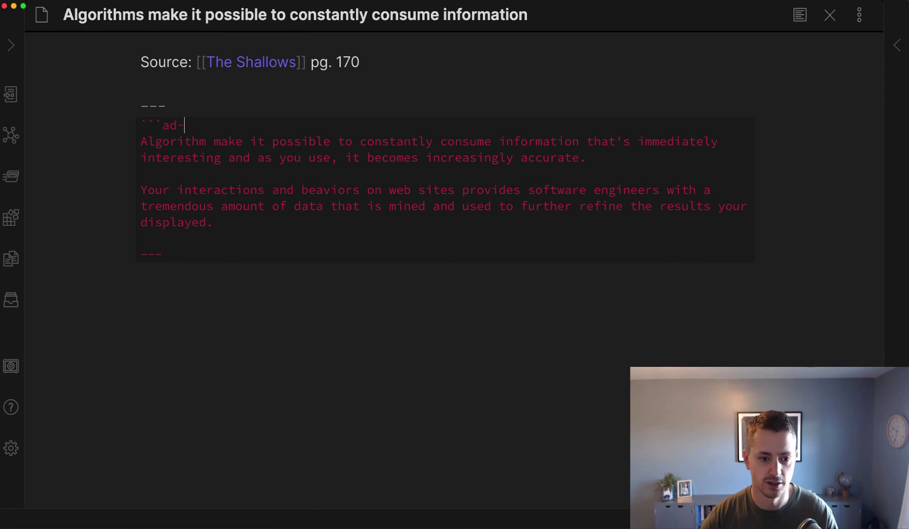
type("quote")
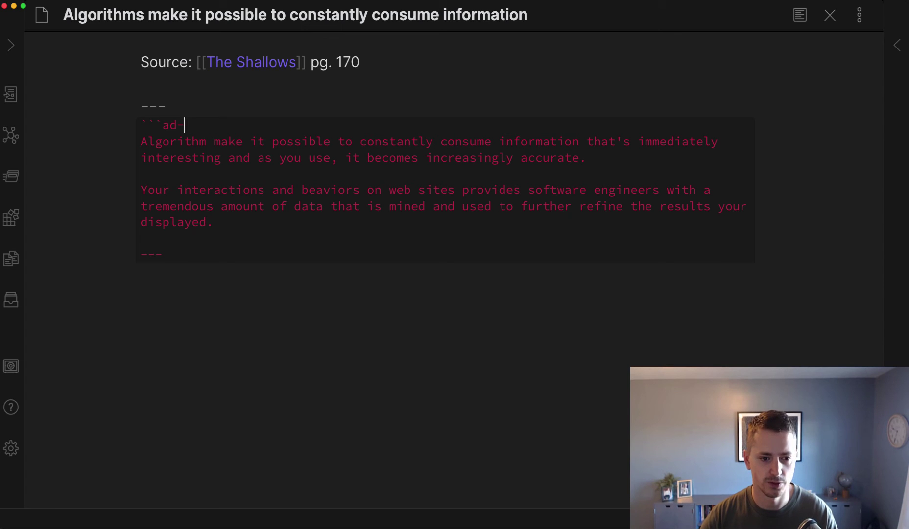
left_click(182, 233)
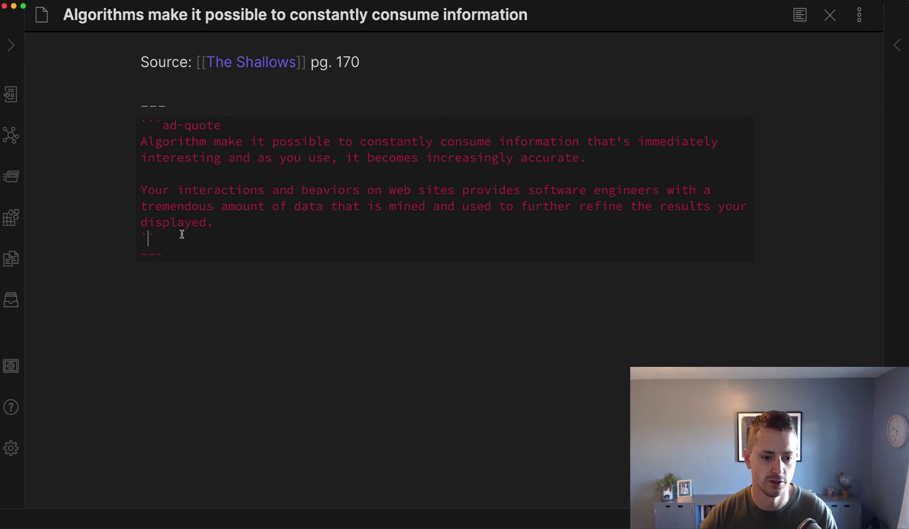
type("```")
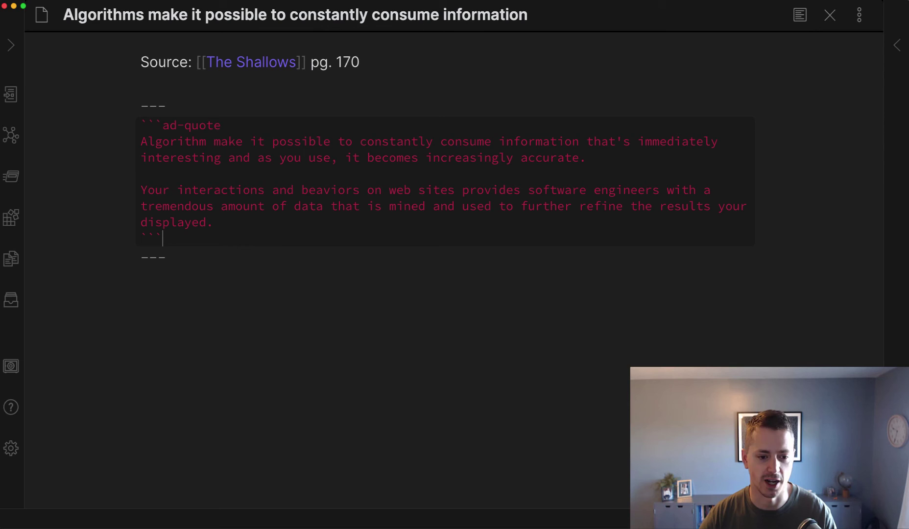
key("super+e")
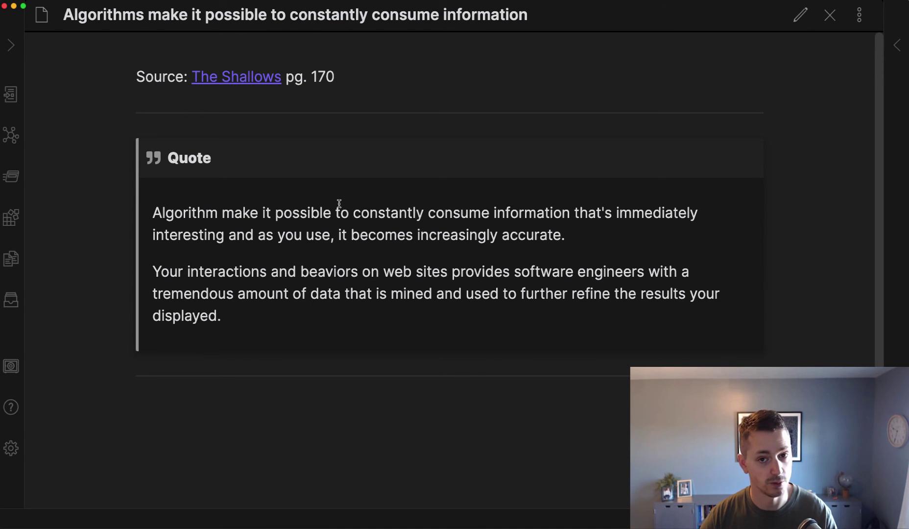
key("super+e")
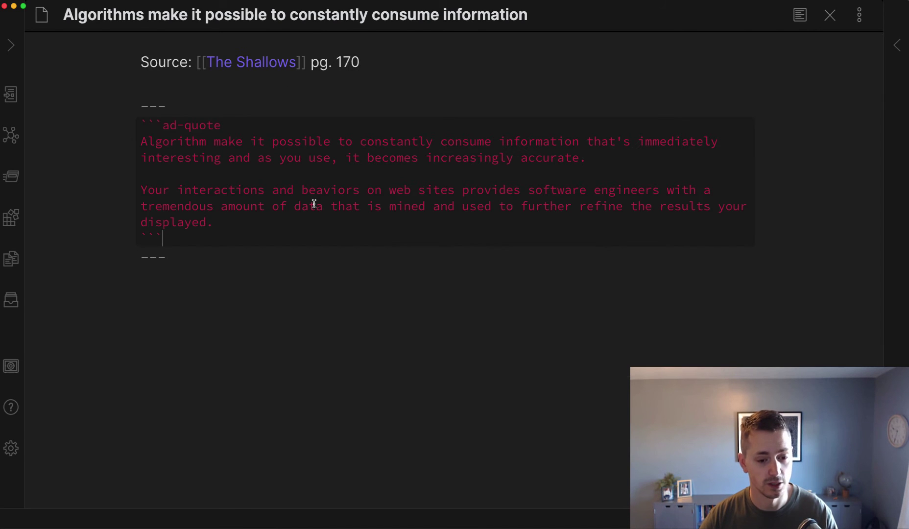
In Community plugins settings, review the Admonition plugin's options and page, then close the plugin browser
left_click(15, 461)
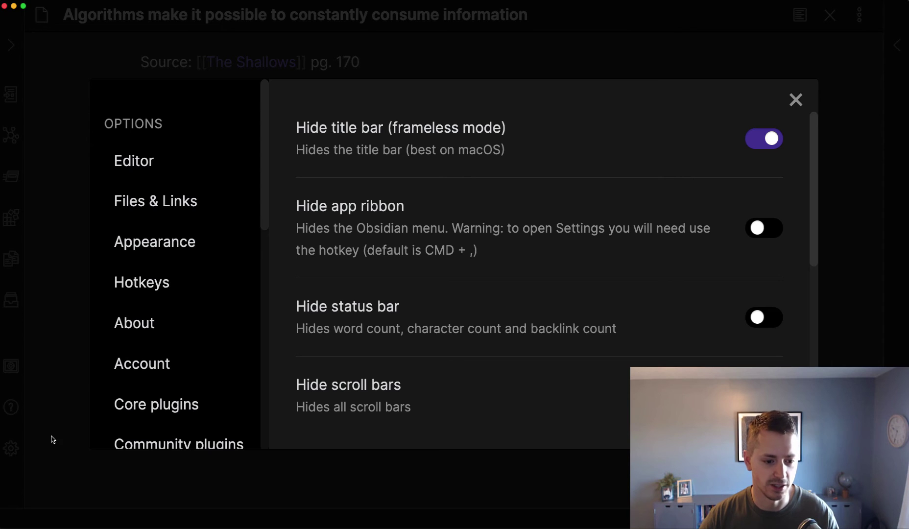
left_click(169, 447)
scroll(420, 238, "down", 2)
scroll(191, 347, "down", 3)
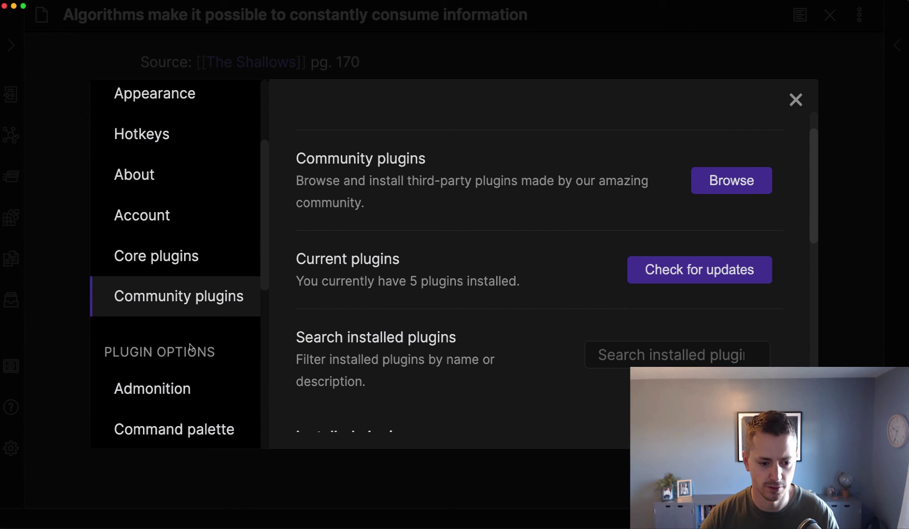
left_click(191, 388)
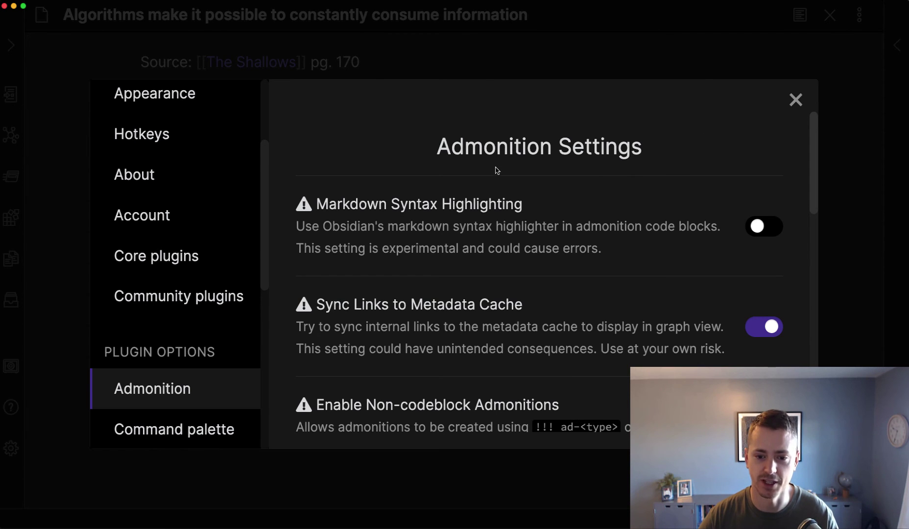
scroll(593, 199, "down", 10)
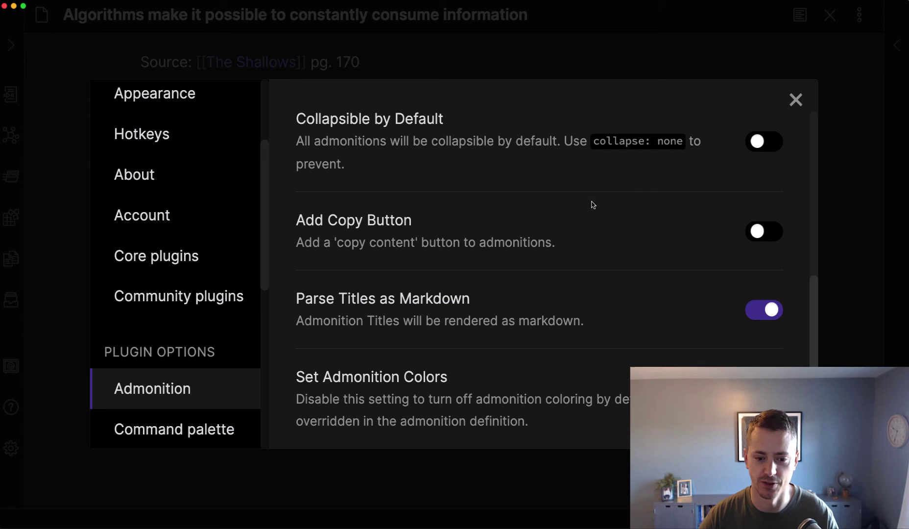
left_click(179, 299)
scroll(345, 254, "down", 5)
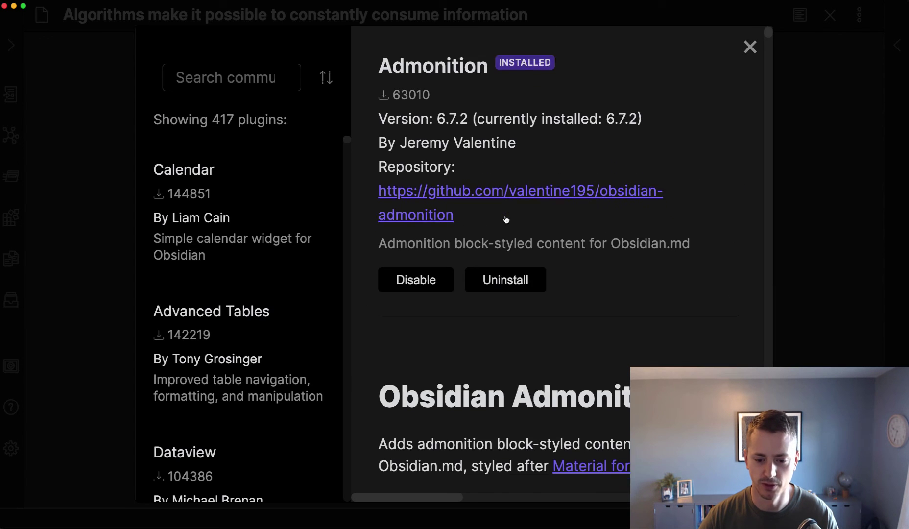
scroll(504, 221, "down", 10)
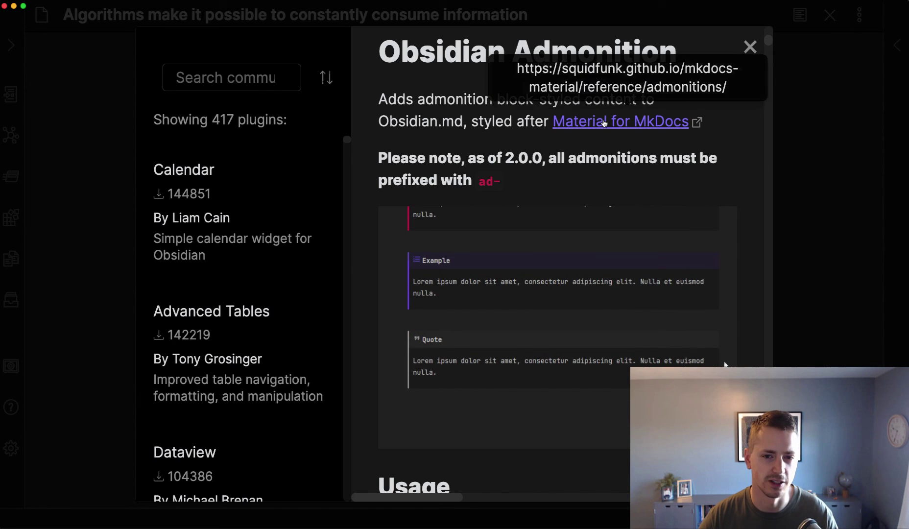
left_click(750, 48)
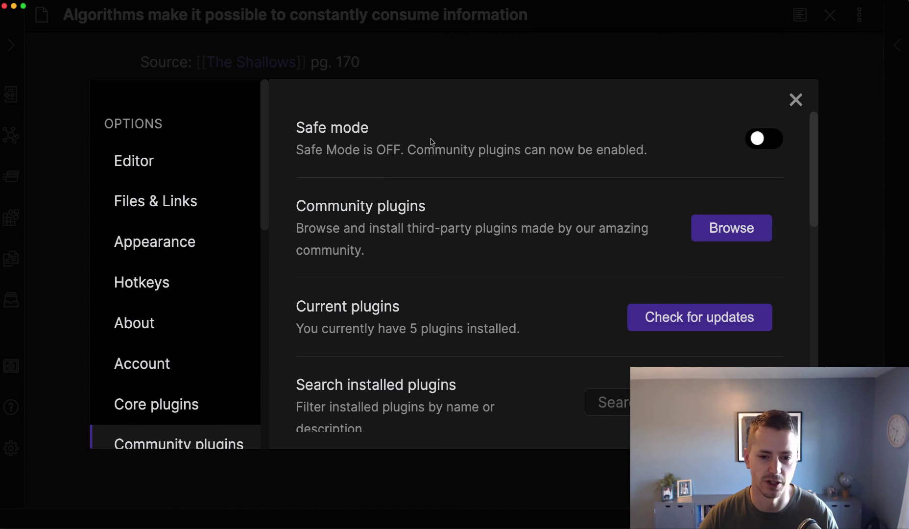
Remove the ad-quote opening and closing fence lines from the quote note
key("Escape")
left_click_drag(228, 125, 117, 134)
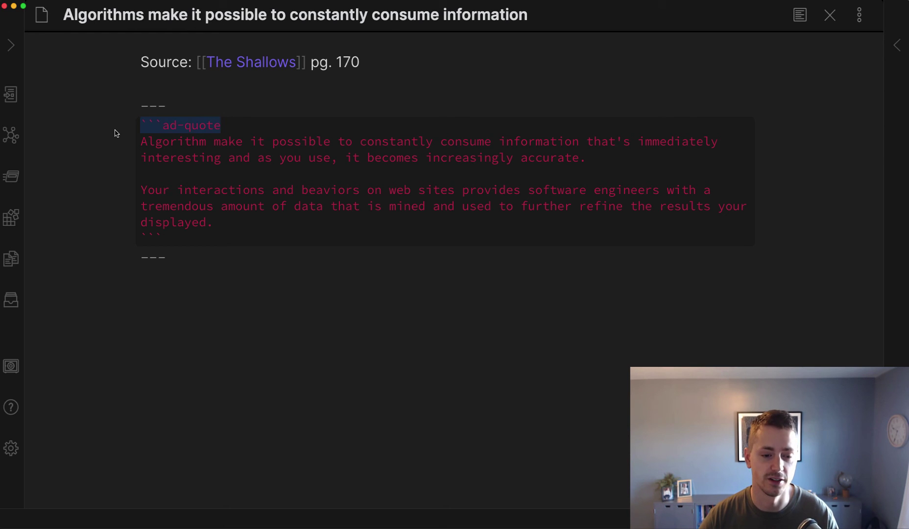
key("BackSpace")
left_click_drag(175, 275, 122, 273)
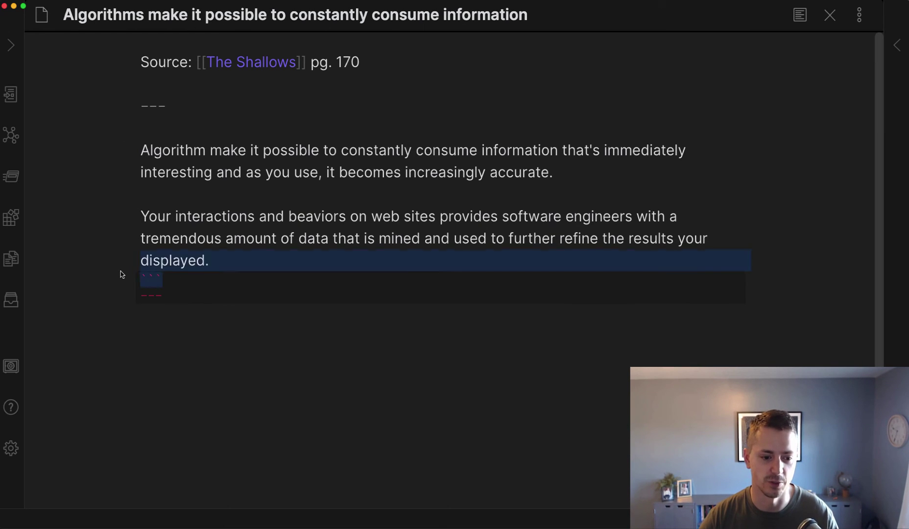
left_click(123, 276)
left_click_drag(177, 277, 118, 282)
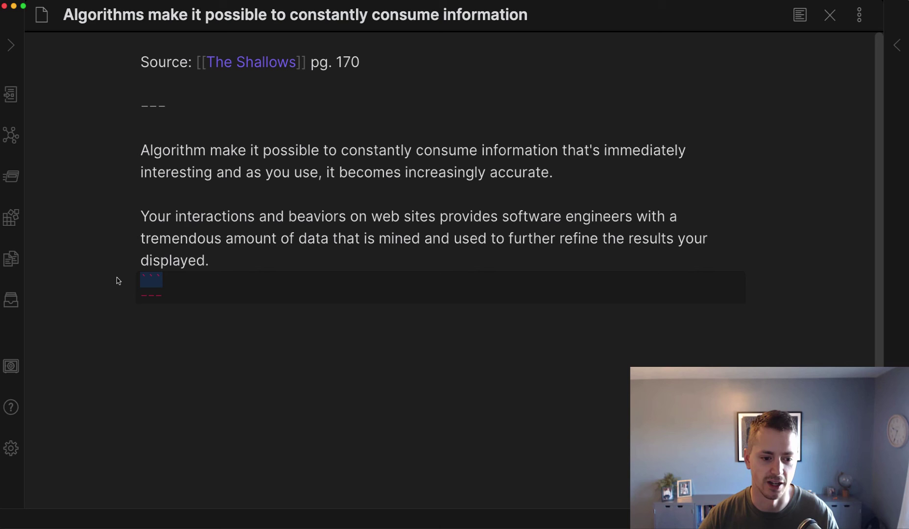
key("BackSpace")
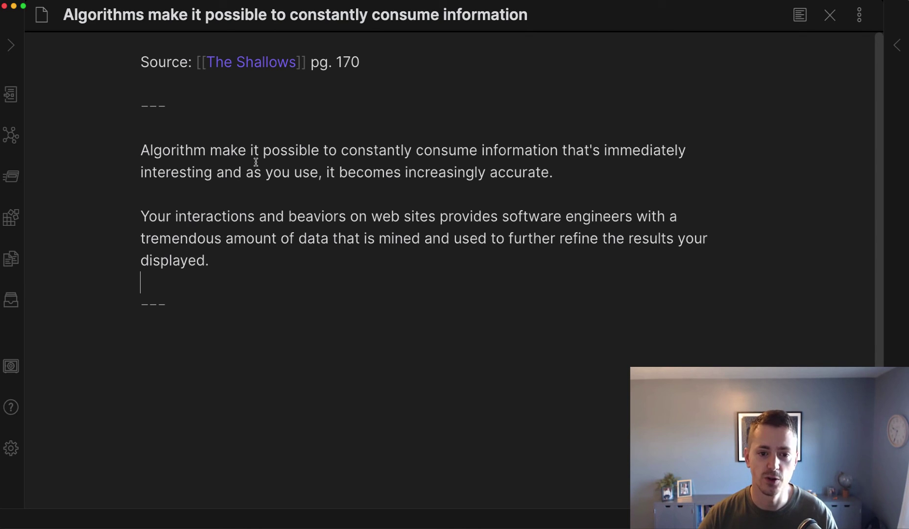
Close The Shallows note, collapse the reference folder, and open the board kanban
key("super+alt+Left")
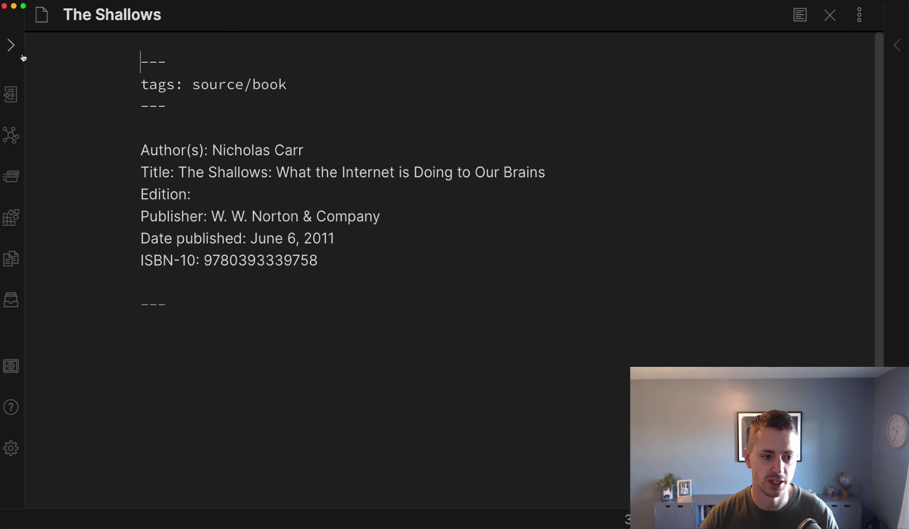
left_click(11, 45)
left_click(565, 84)
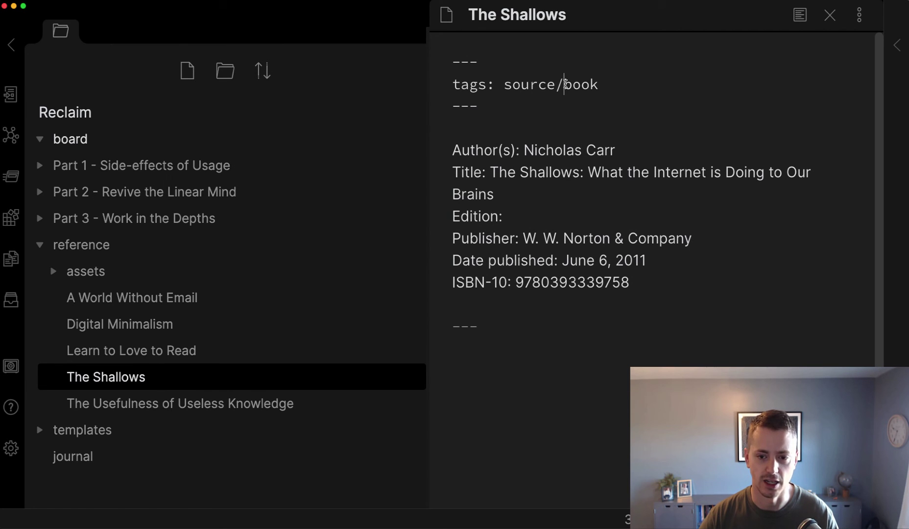
key("super+w")
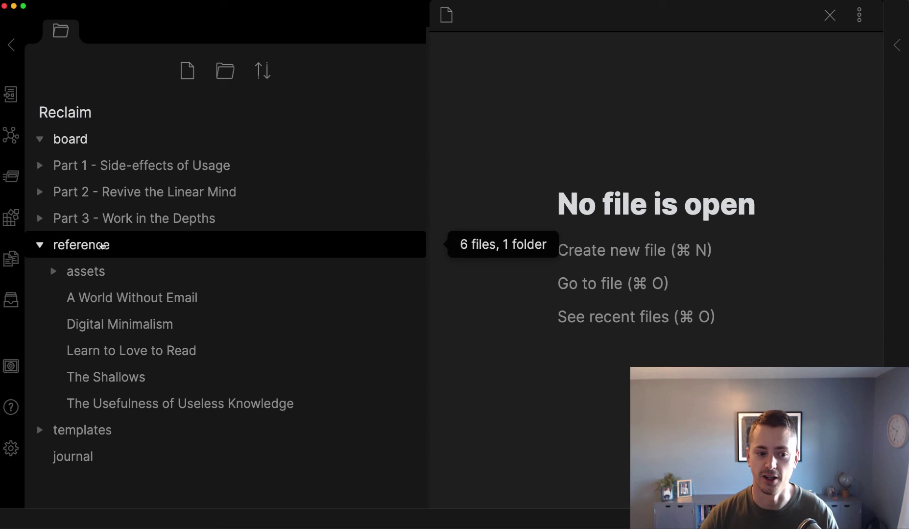
left_click(43, 248)
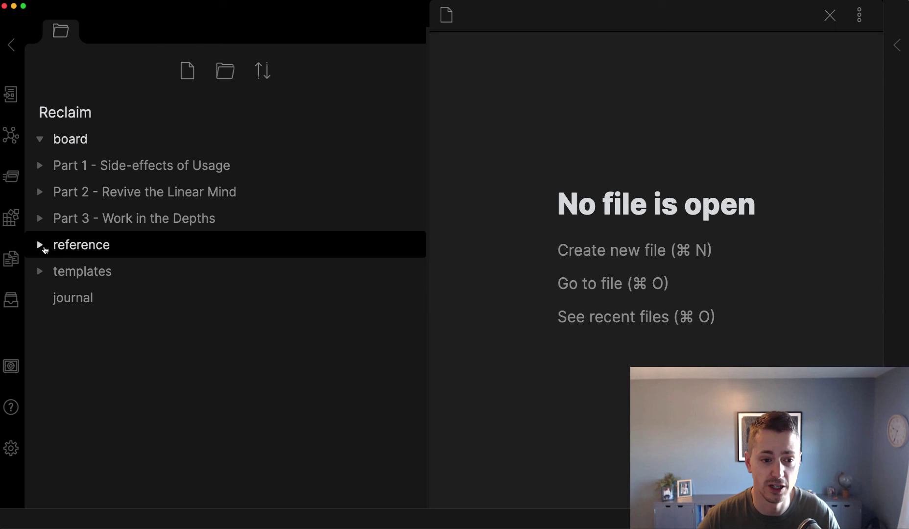
left_click(84, 146)
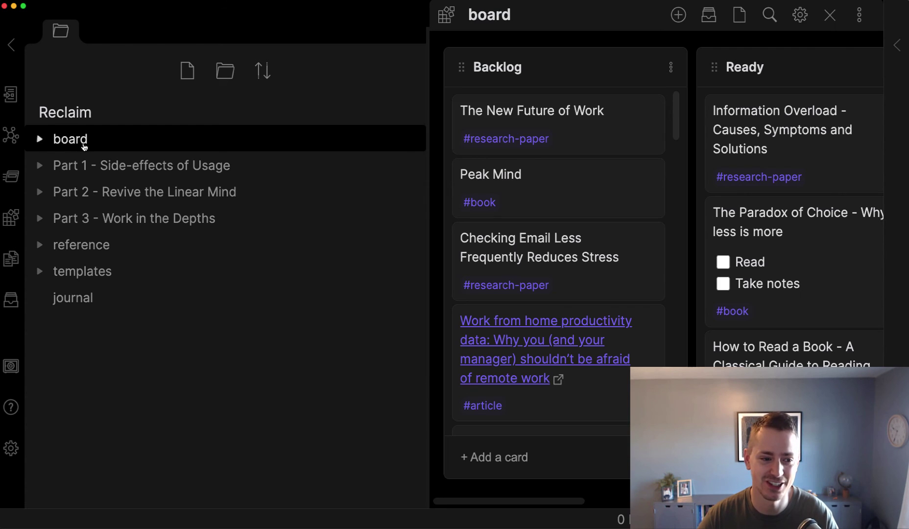
Hide the file tree, zoom the interface out, and nudge the Peak Mind card within Backlog
left_click(10, 45)
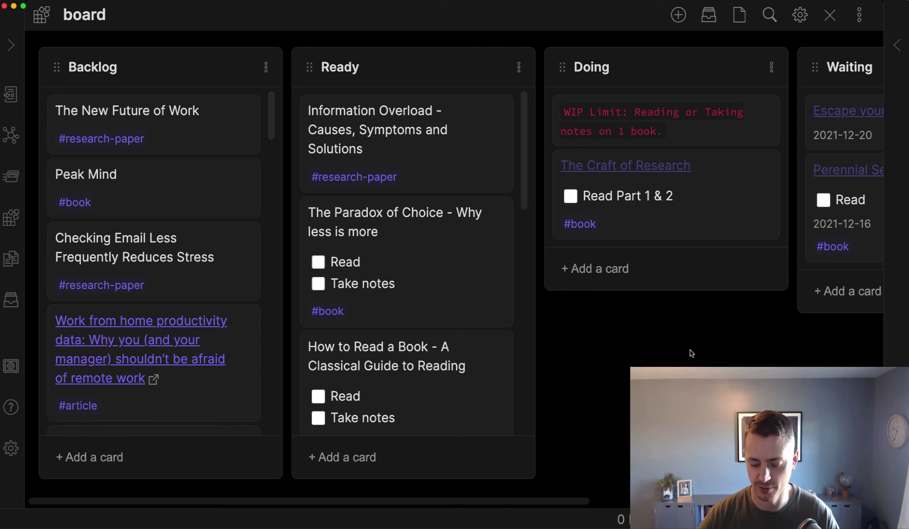
key("super+minus")
key("super+minus")
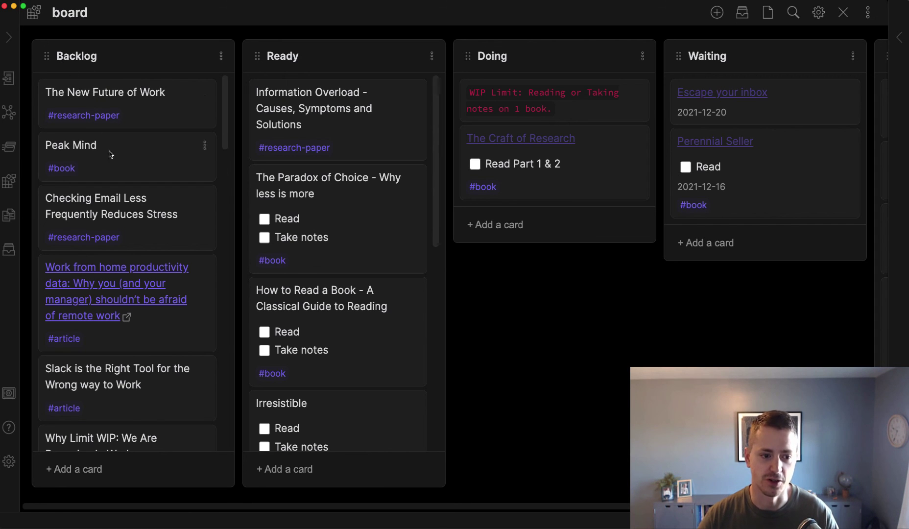
mouse_move(101, 153)
left_mouse_down()
mouse_move(102, 188)
mouse_move(102, 147)
left_mouse_up()
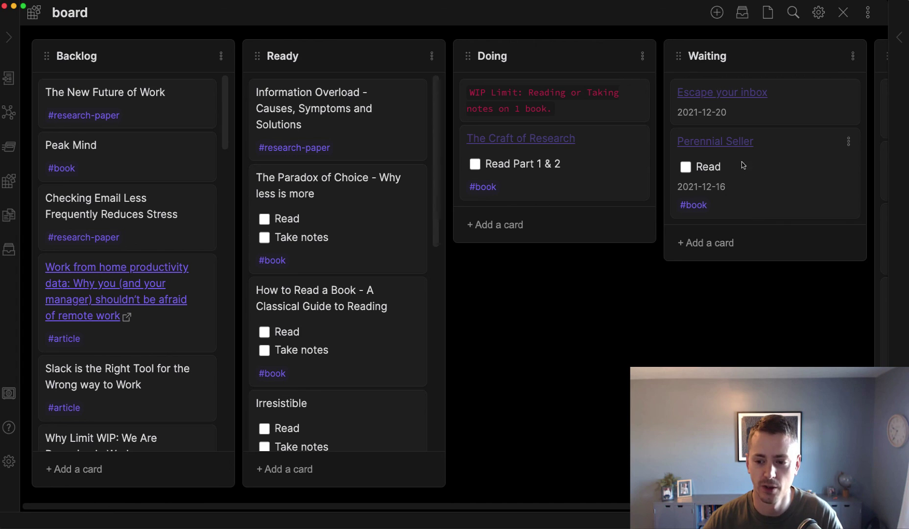
Add a '- [ ] Take notes' checklist line under Read on the Perennial Seller card
double_click(771, 143)
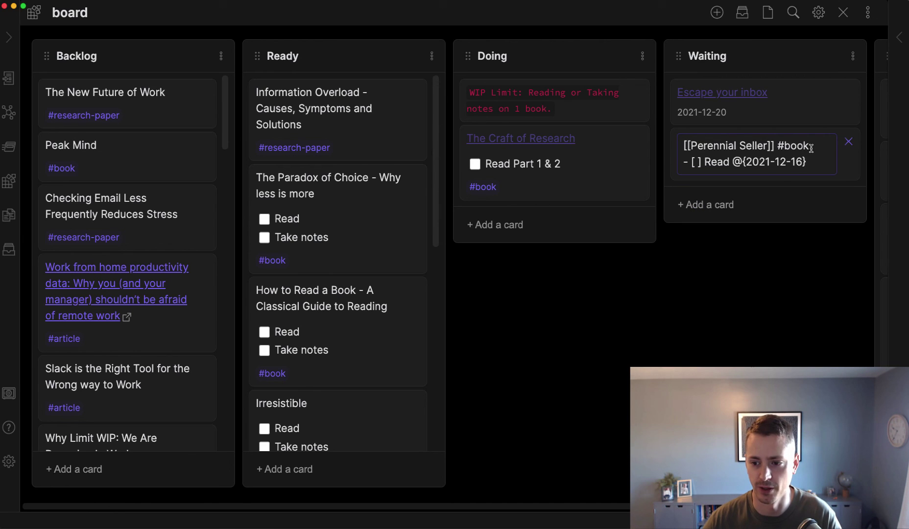
left_click(737, 161)
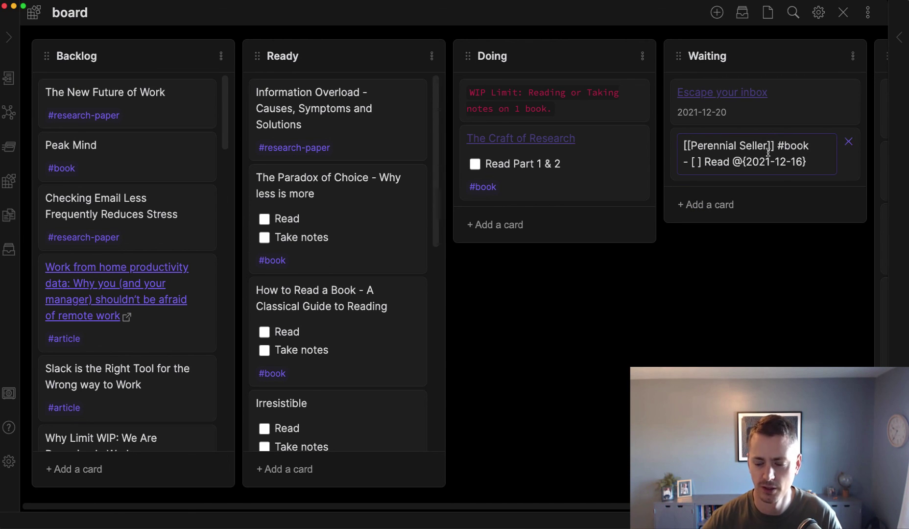
key("Return")
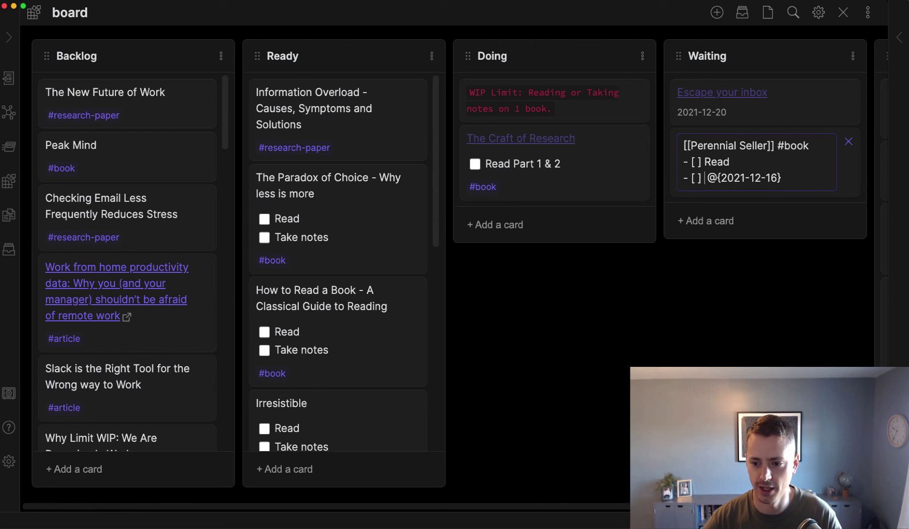
type("Take N")
key("BackSpace")
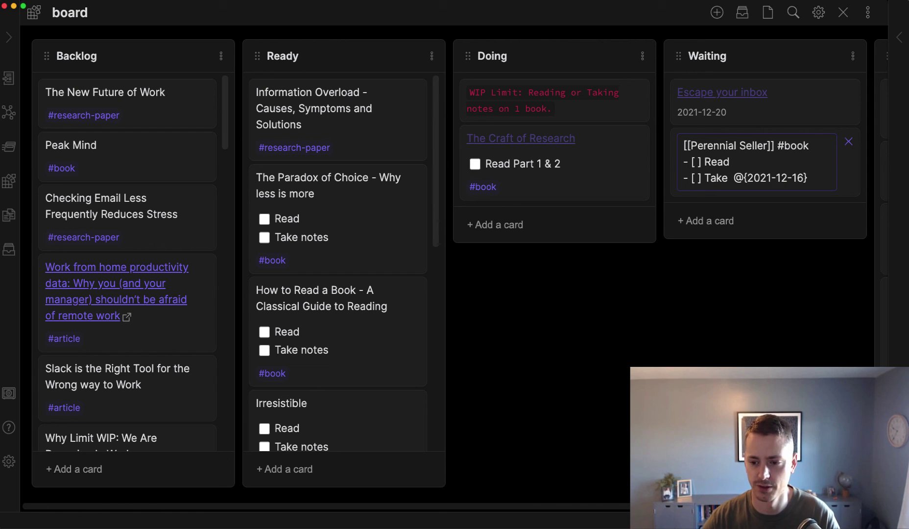
type("notes")
key("Return")
key("Escape")
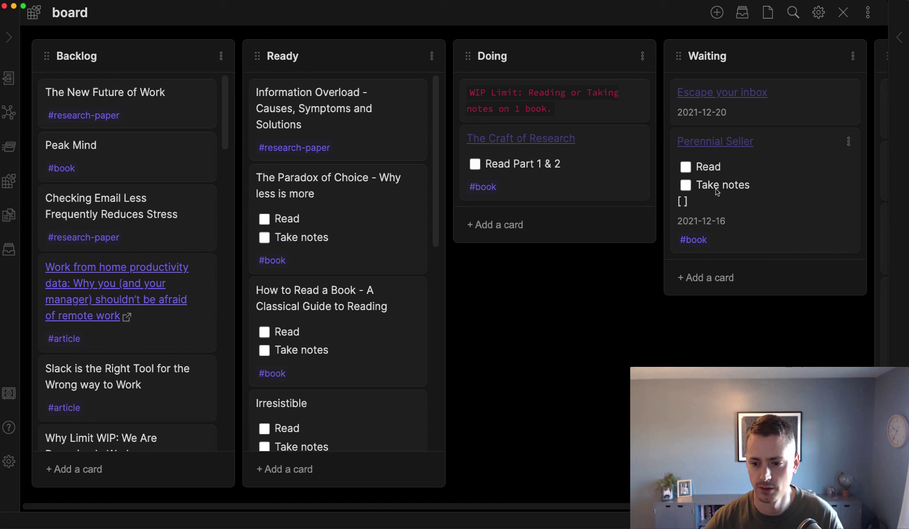
Remove the stray date text and leftover empty checkbox line from the Perennial Seller card
double_click(714, 205)
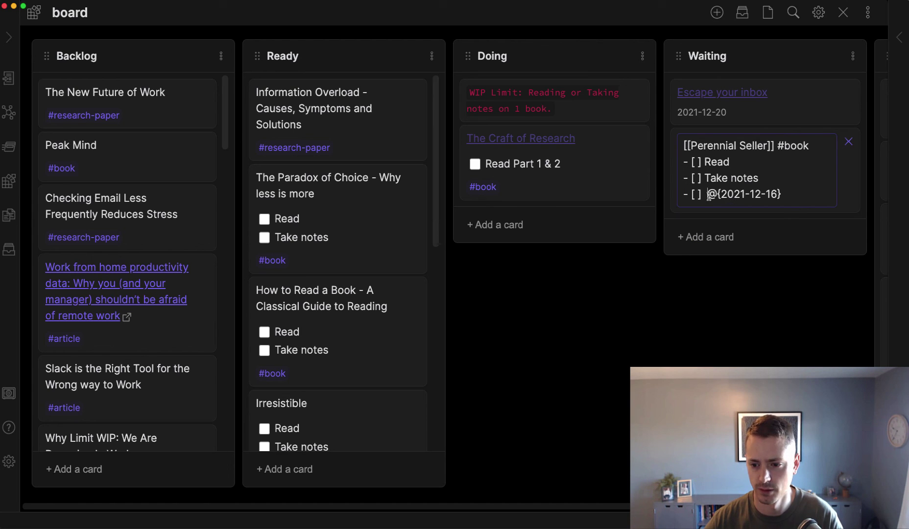
left_click_drag(709, 196, 779, 194)
key("BackSpace")
key("Escape")
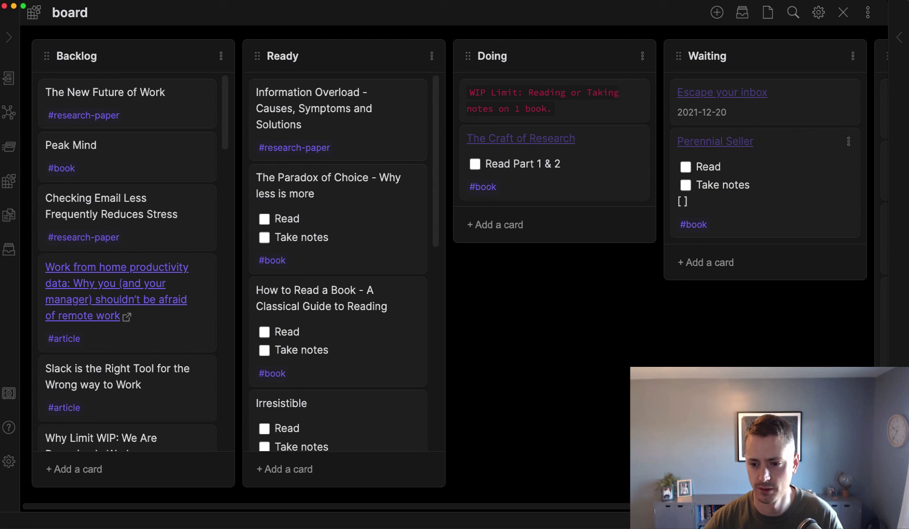
double_click(783, 196)
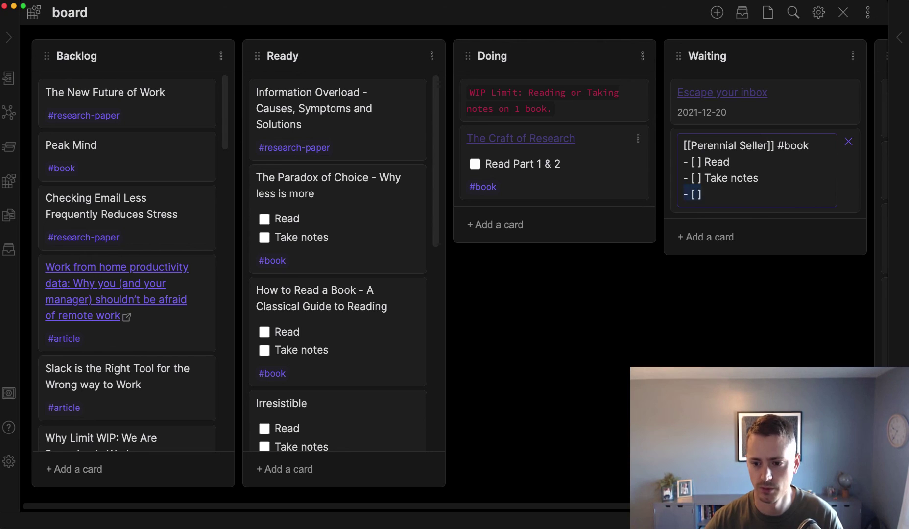
key("BackSpace")
key("BackSpace")
key("BackSpace")
key("BackSpace")
key("BackSpace")
key("Escape")
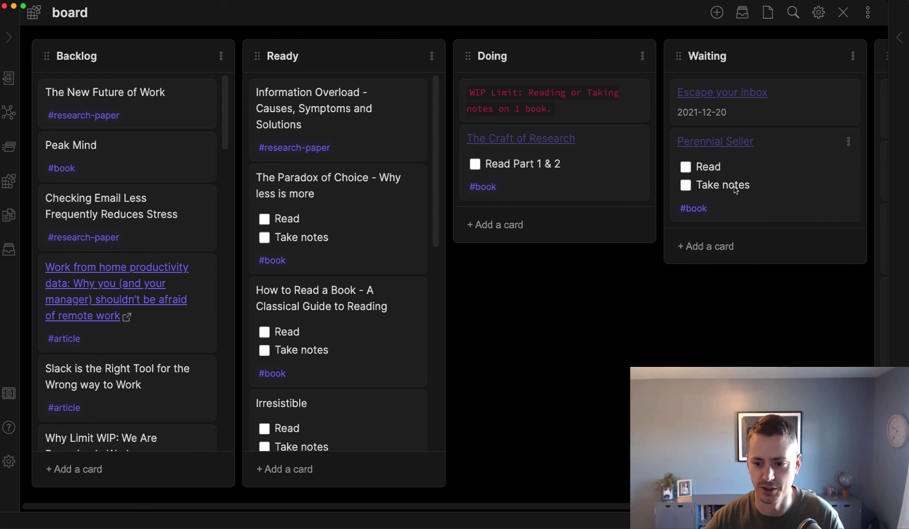
Set Perennial Seller's date to December 16, 2021 and tick its Read task
left_click(849, 141)
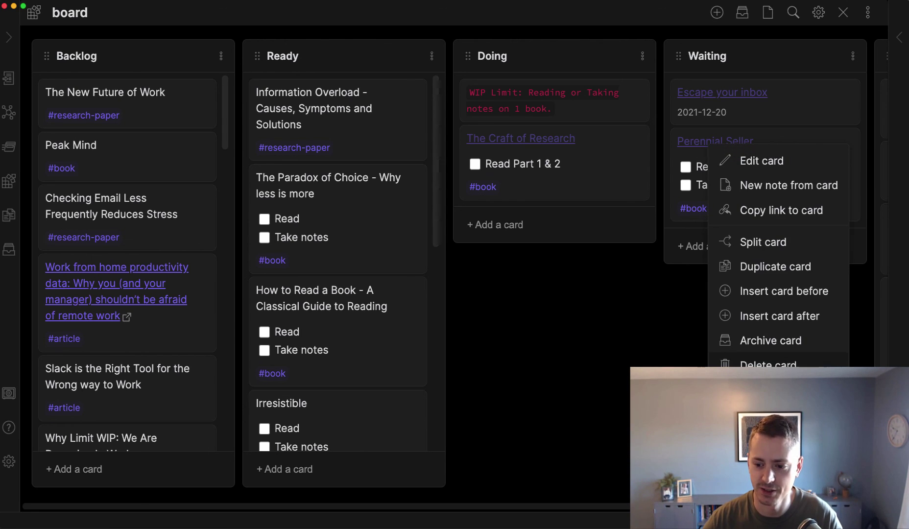
left_click(769, 396)
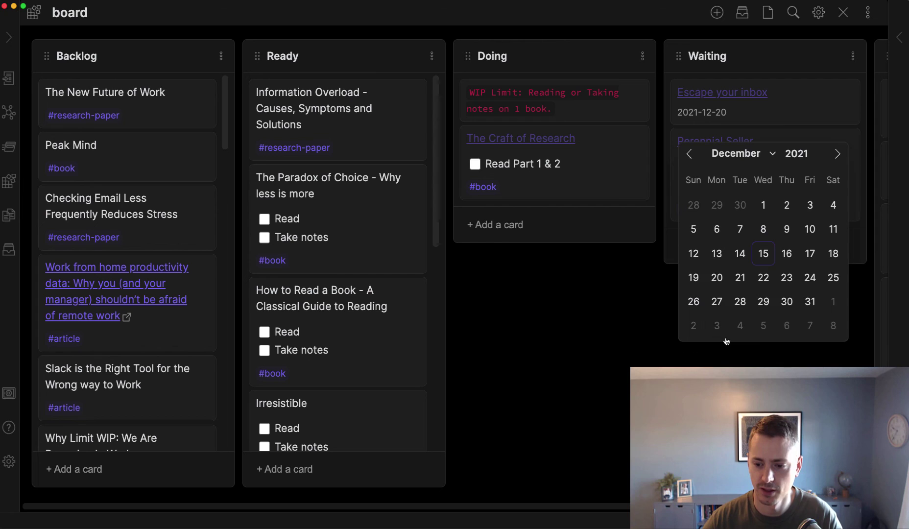
left_click(786, 253)
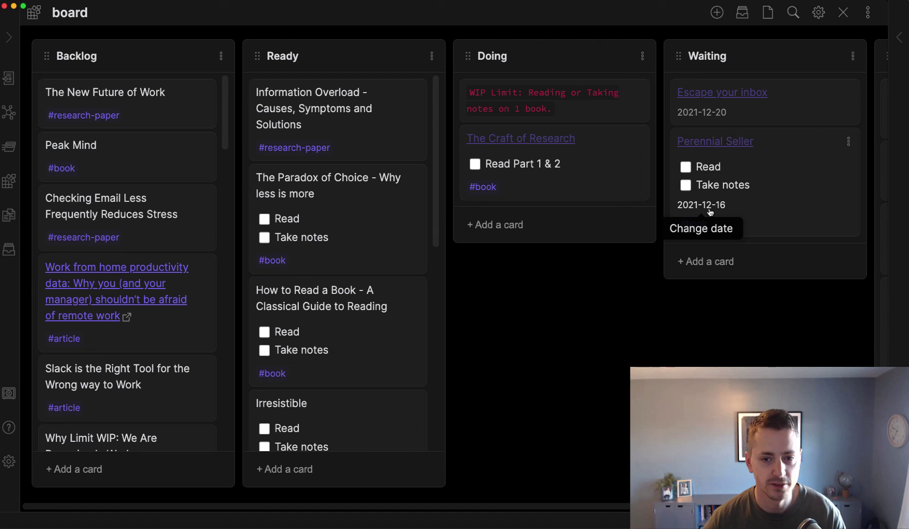
left_click(686, 167)
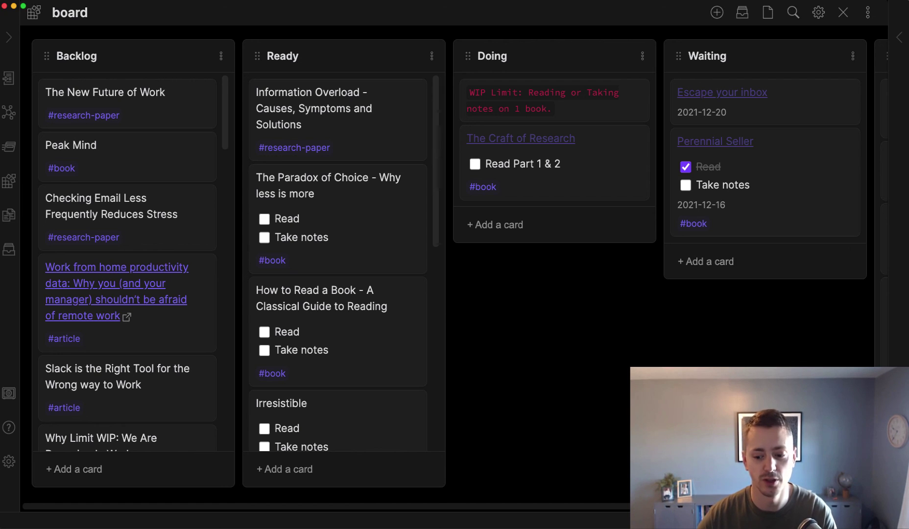
Scroll the Kanban board right toward the Done column and back left
scroll(598, 254, "right", 5)
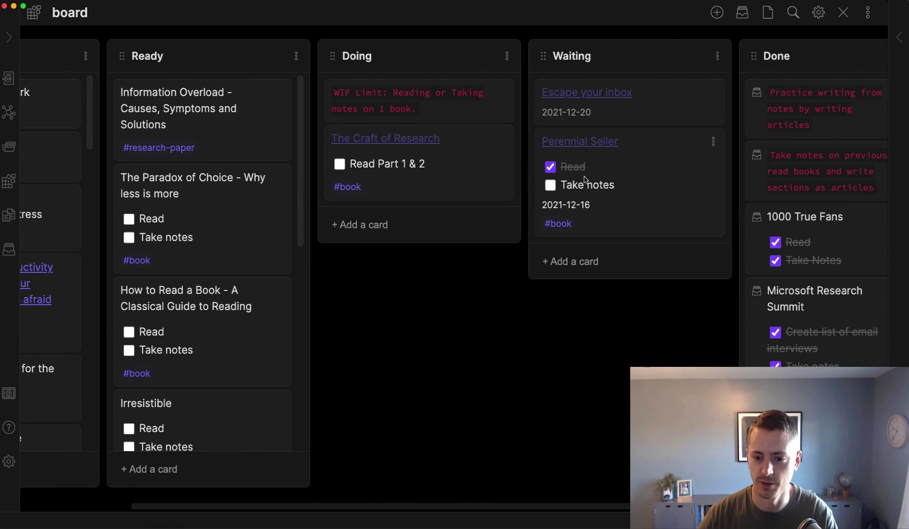
left_click_drag(581, 168, 504, 169)
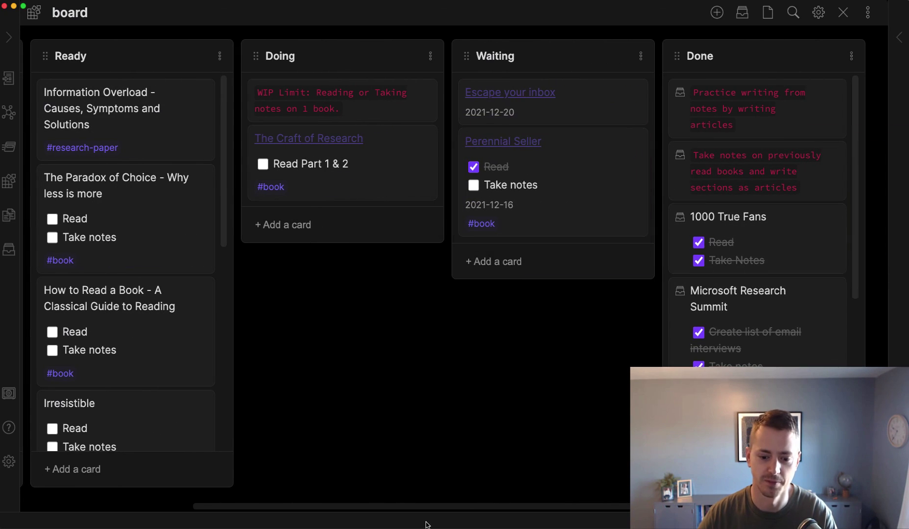
left_click_drag(438, 511, 295, 493)
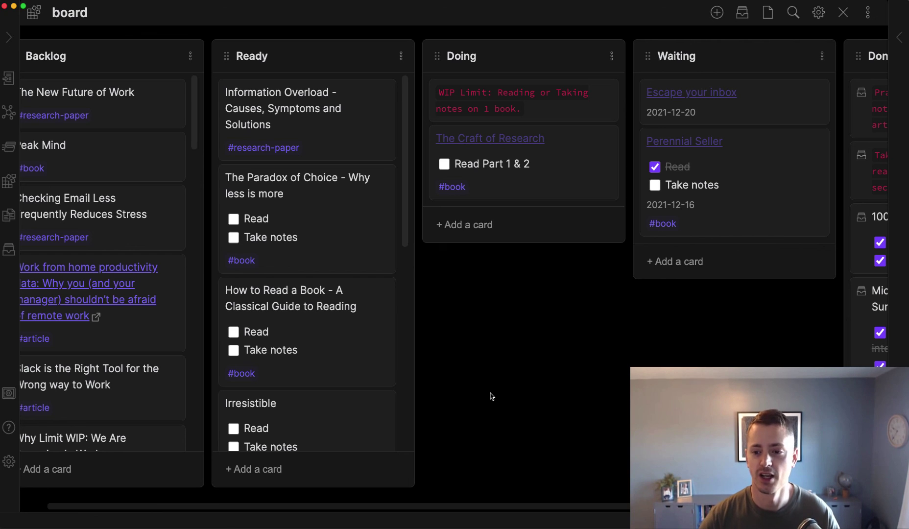
scroll(492, 511, "left", 2)
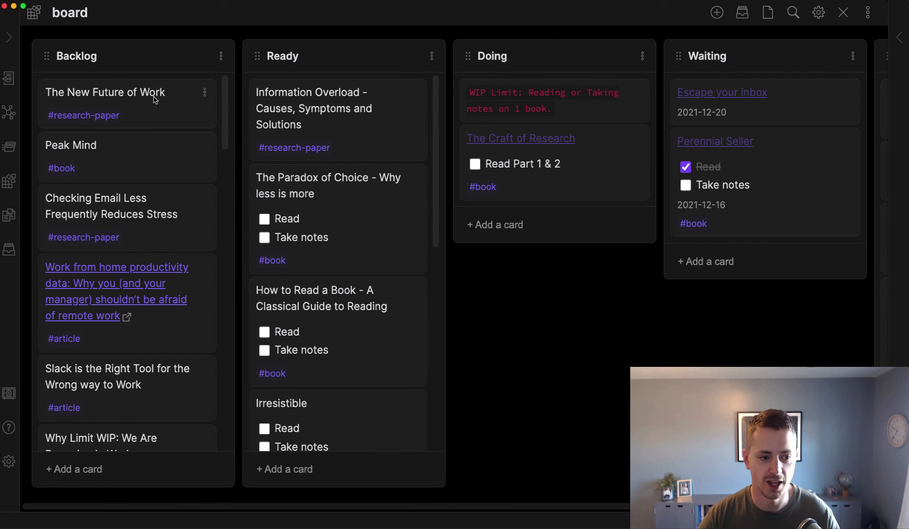
Close the Kanban board tab with Cmd+W
left_click(9, 37)
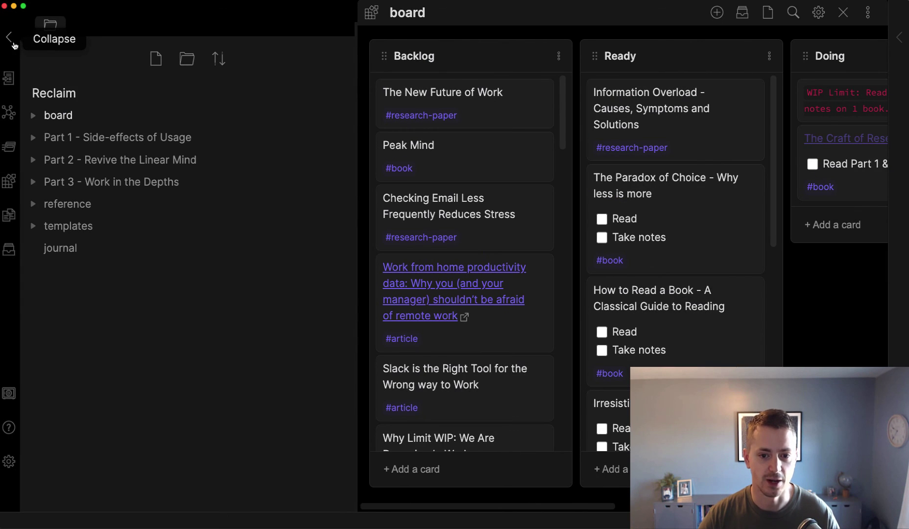
left_click(14, 44)
key("super+w")
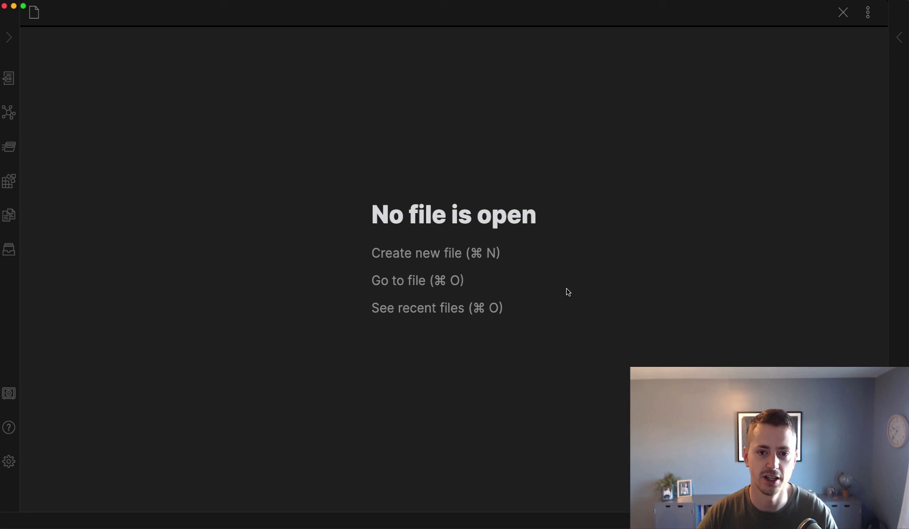
Show the vault's file tree and expand then collapse the 'Part 3 - Work in the Depths' folder
left_click(9, 37)
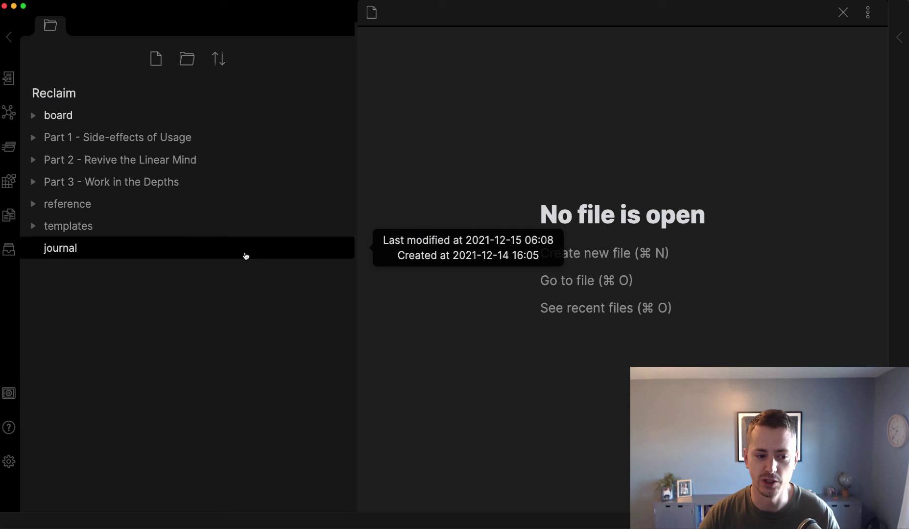
left_click(169, 182)
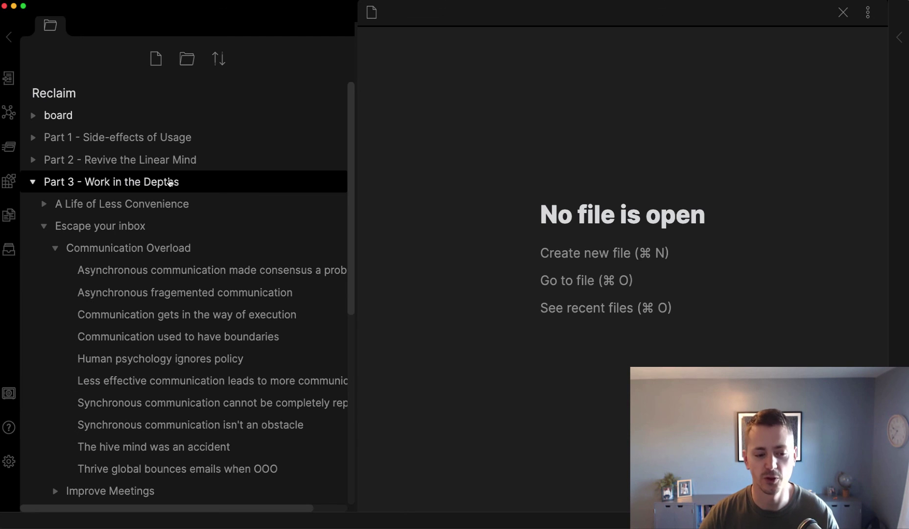
left_click(169, 182)
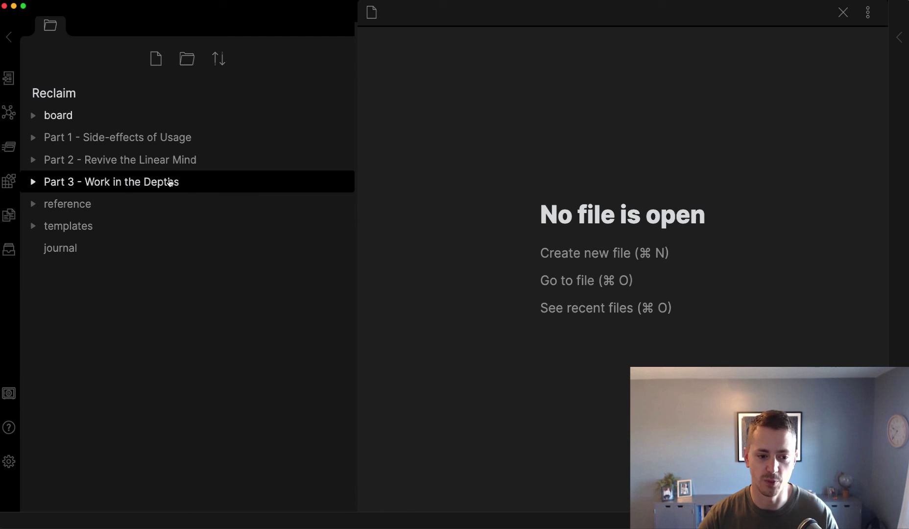